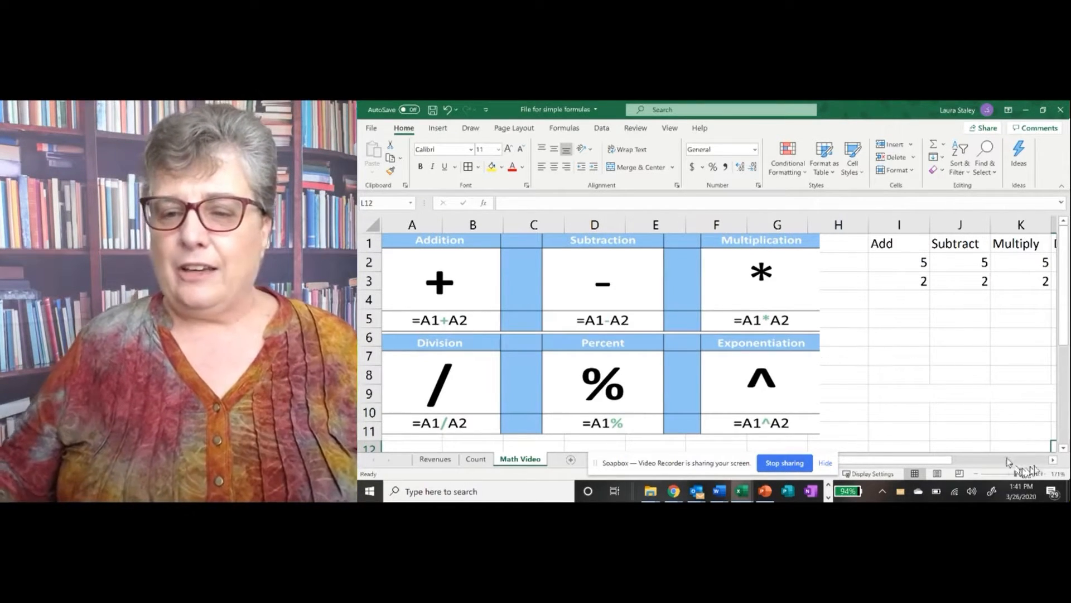
- Enter 5+7-2 without an equals sign in cell I6, below the practice columns
click(1053, 460)
click(1053, 460)
click(1053, 460)
click(1054, 459)
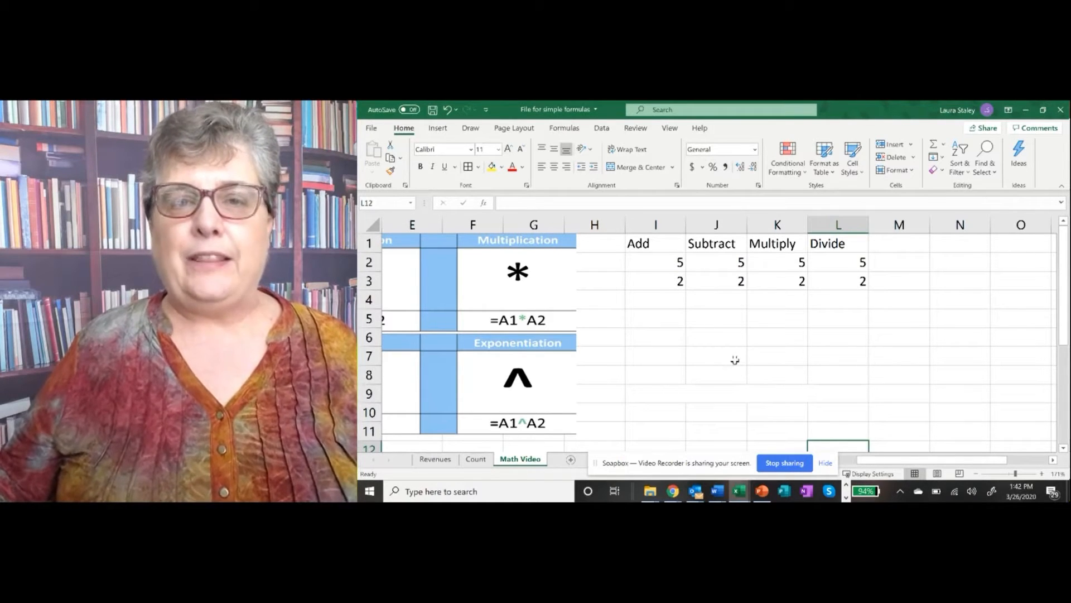
click(662, 333)
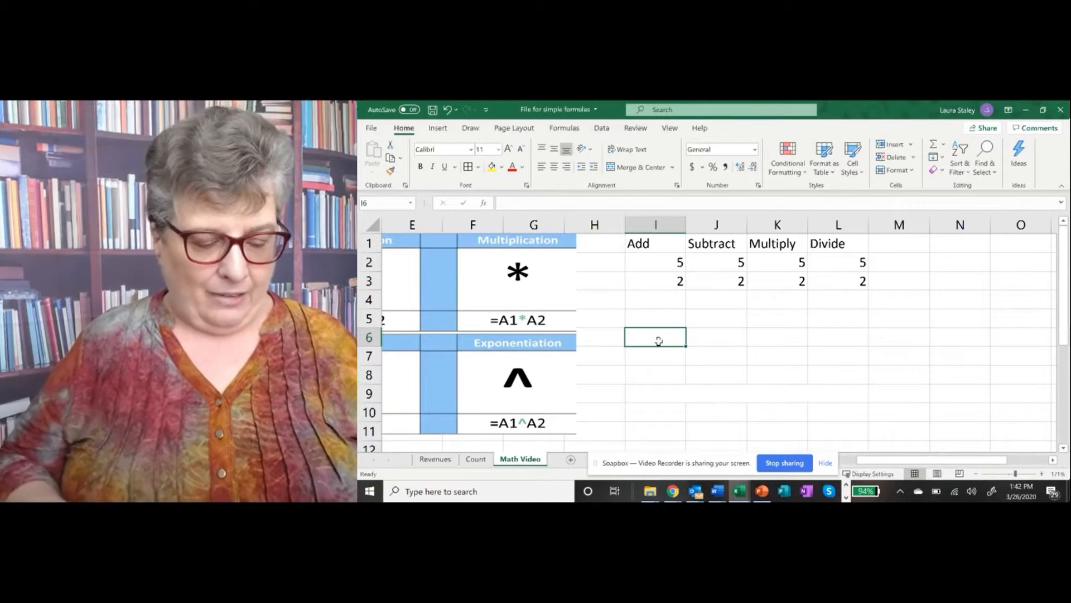
text(5+7)
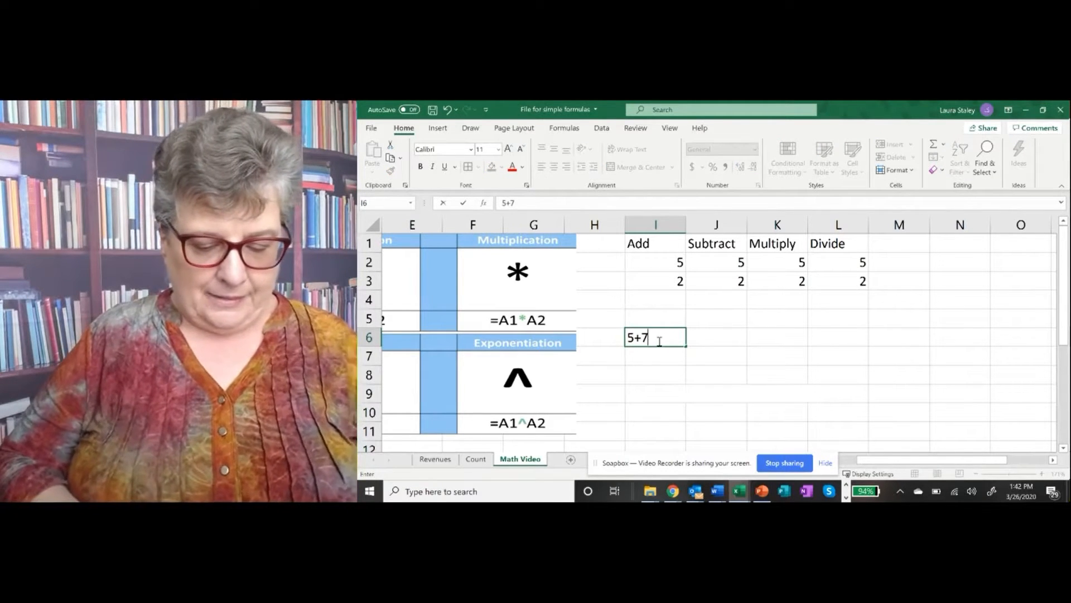
text(-2)
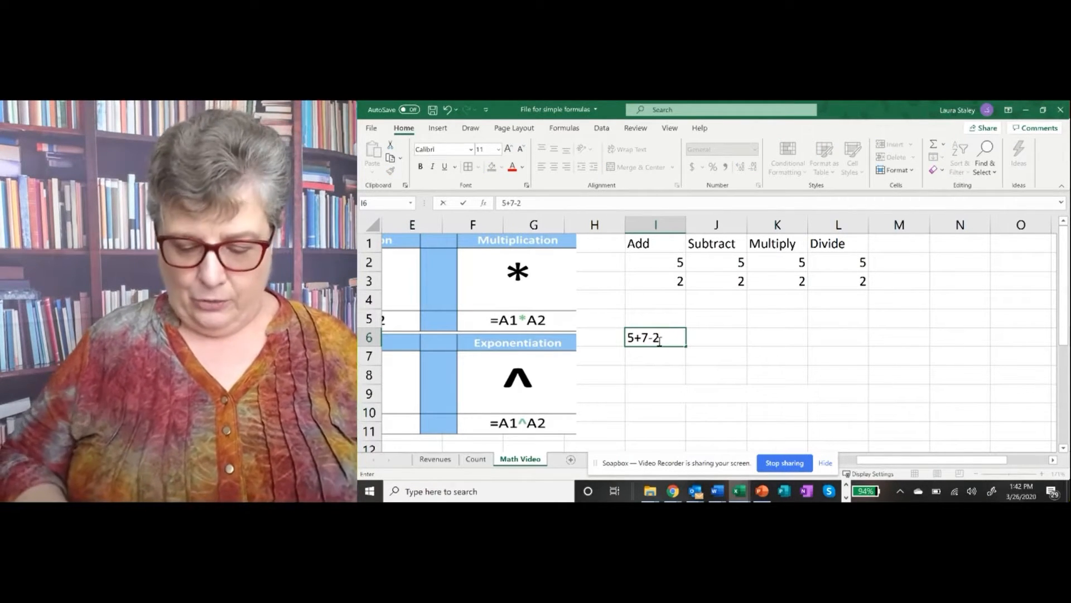
key(Return)
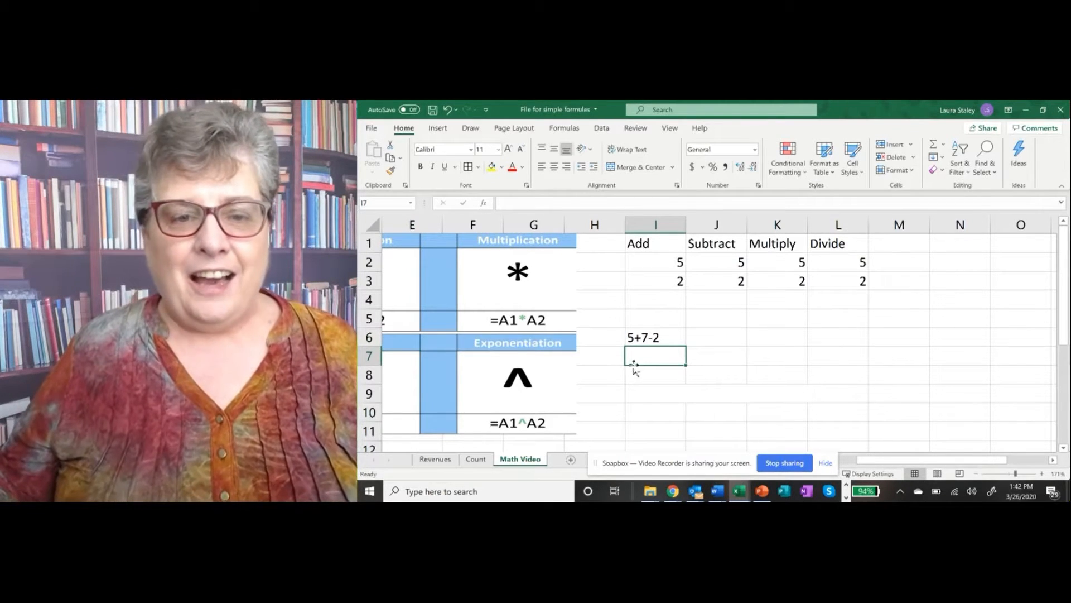
- Turn the entry in cell I6 into a formula by adding an equals sign, giving =5+7-2
click(628, 337)
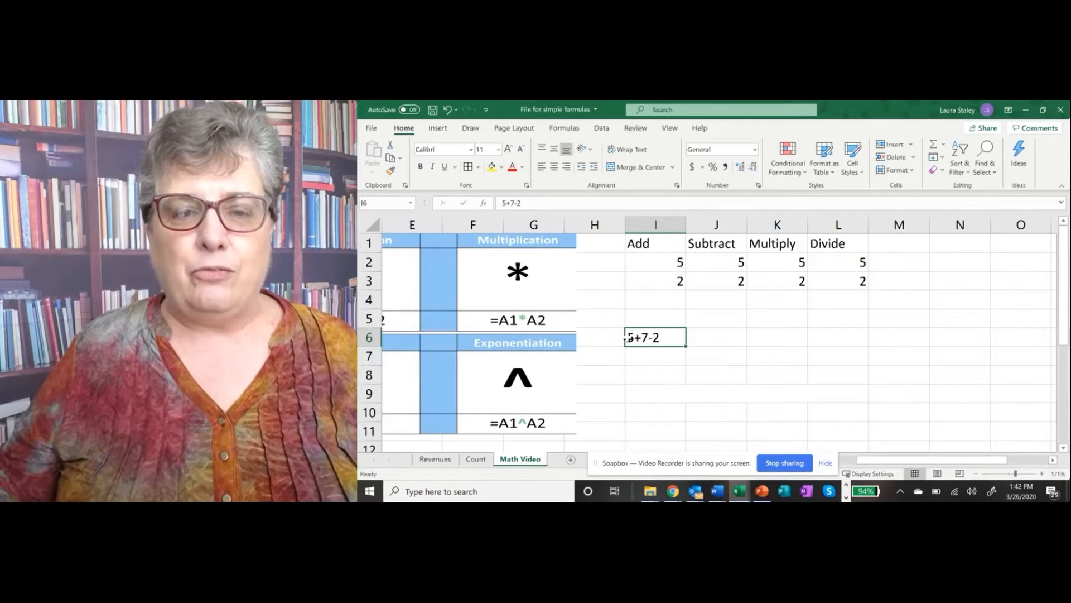
double_click(636, 337)
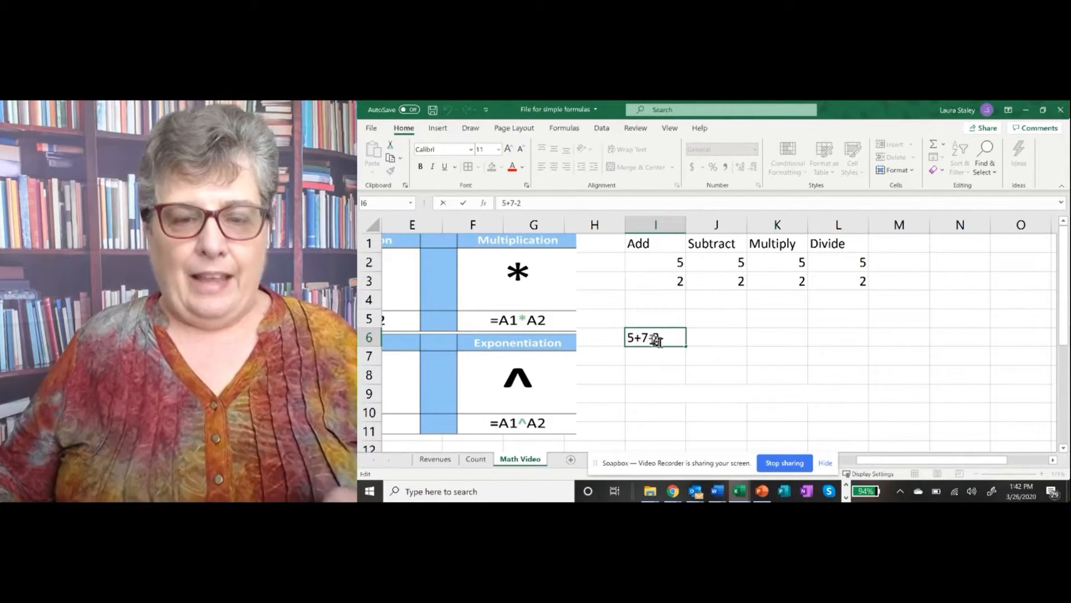
key(Home)
text(=)
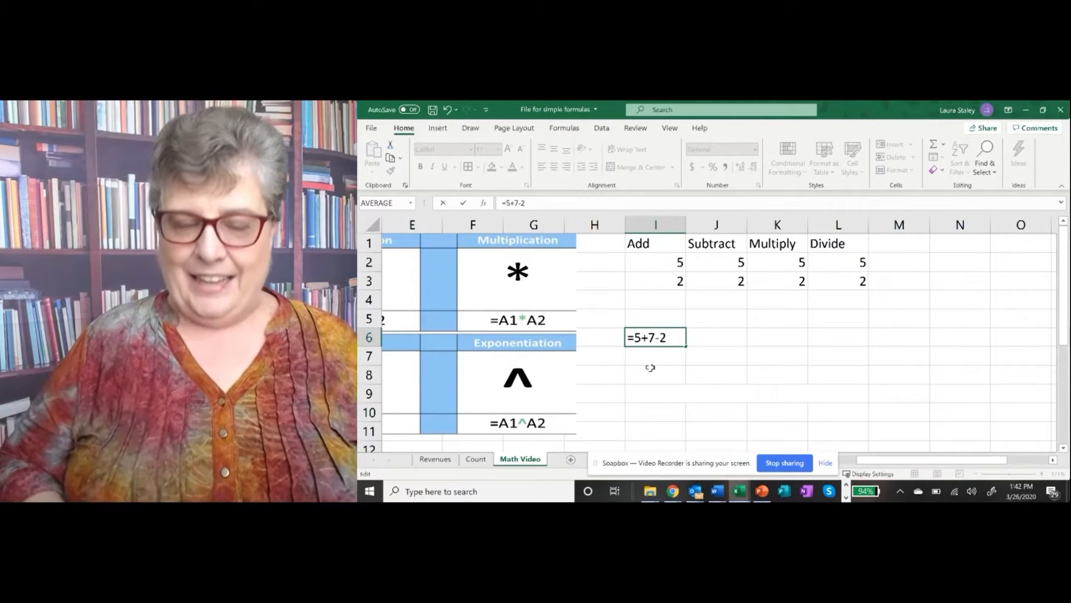
key(Return)
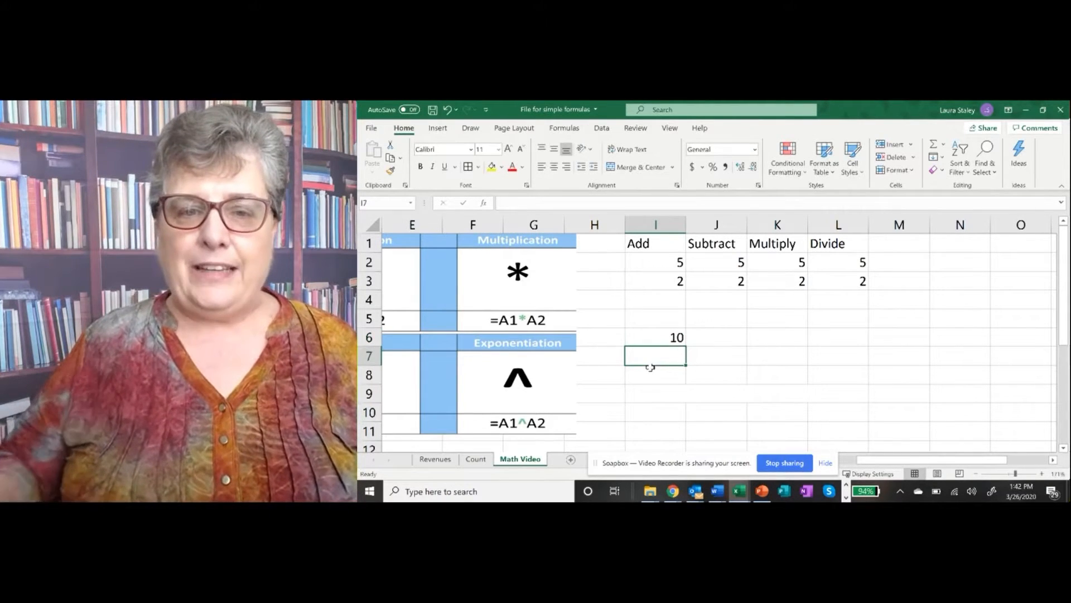
- Edit the formula in cell I6 to subtract 3, making it =5+7-3
click(671, 342)
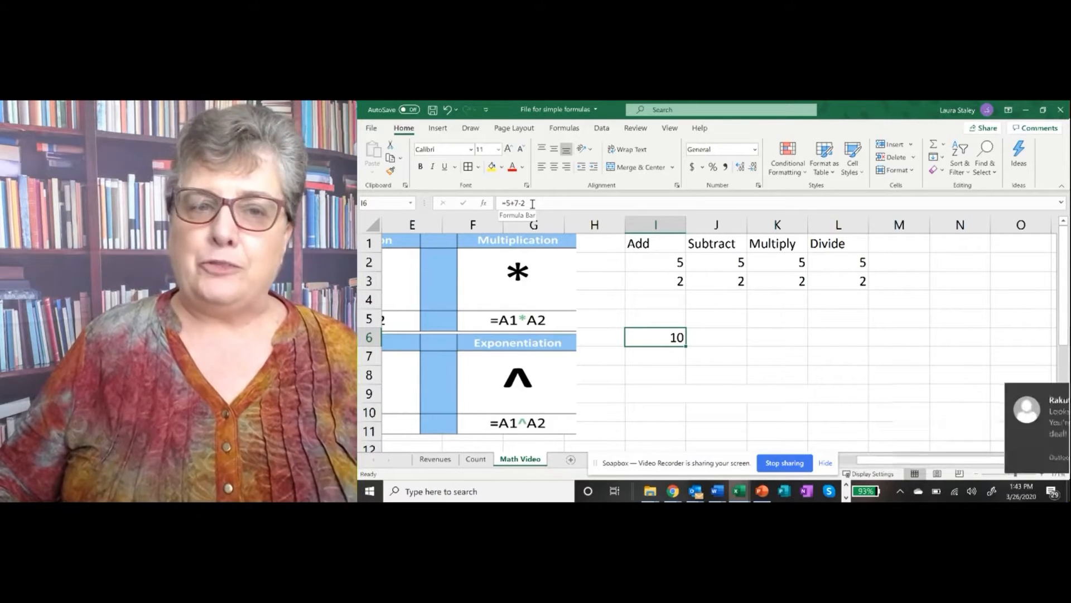
click(531, 204)
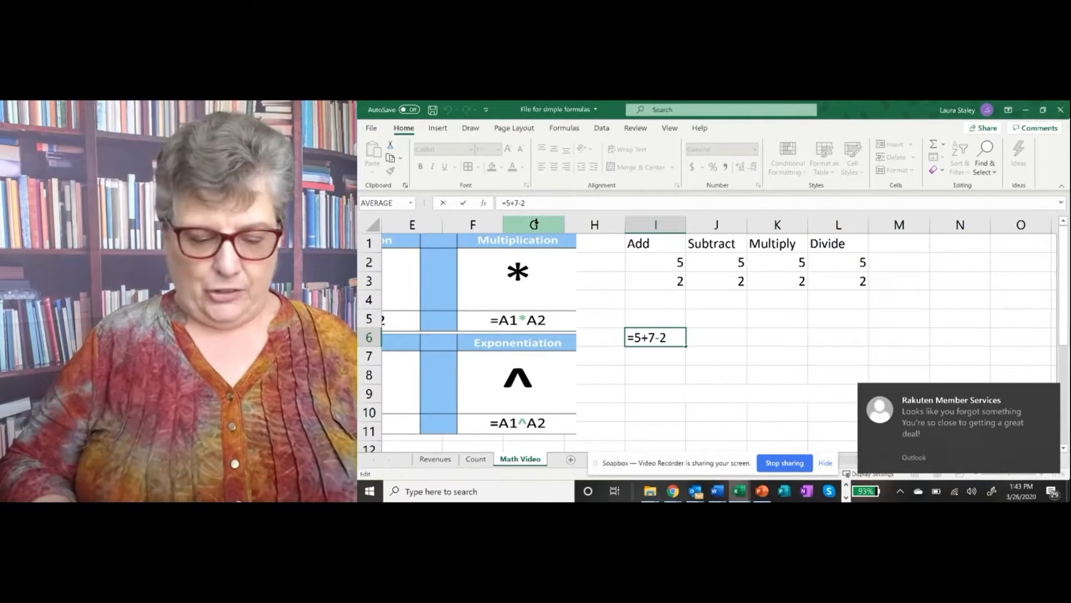
key(BackSpace)
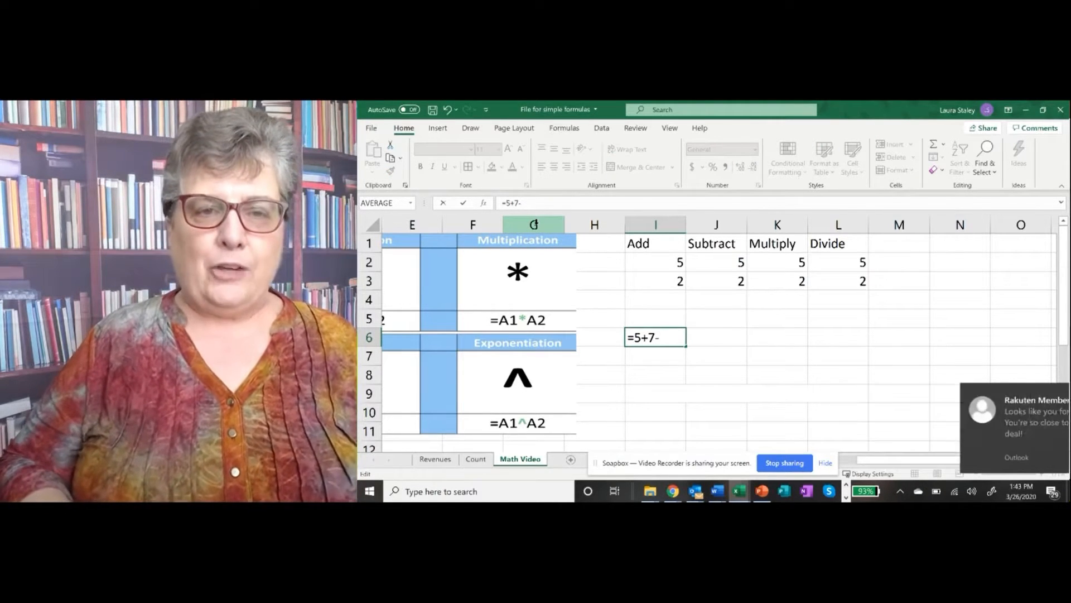
text(3)
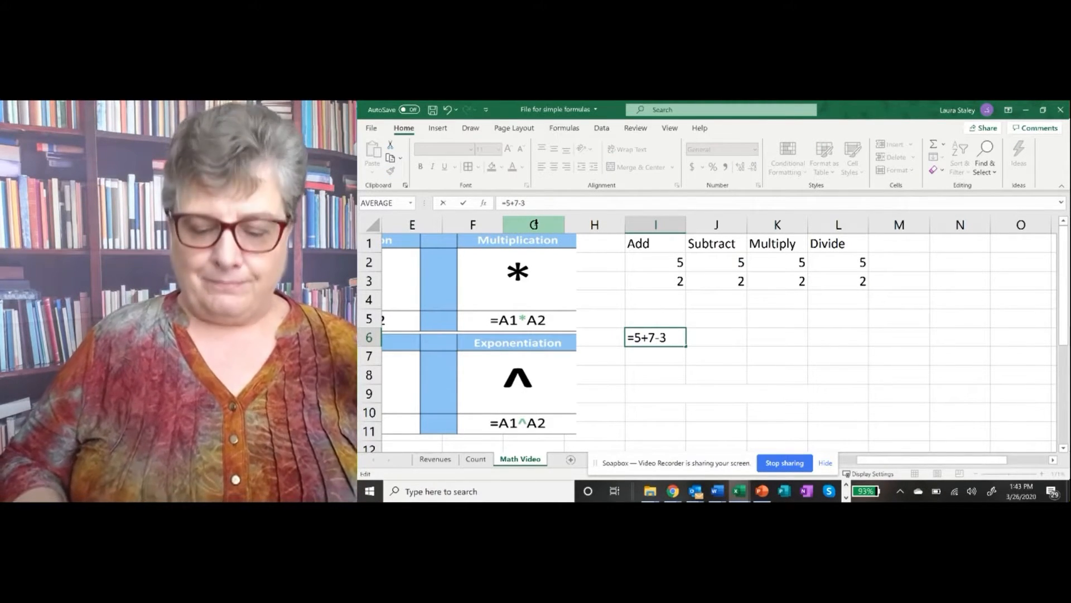
key(Return)
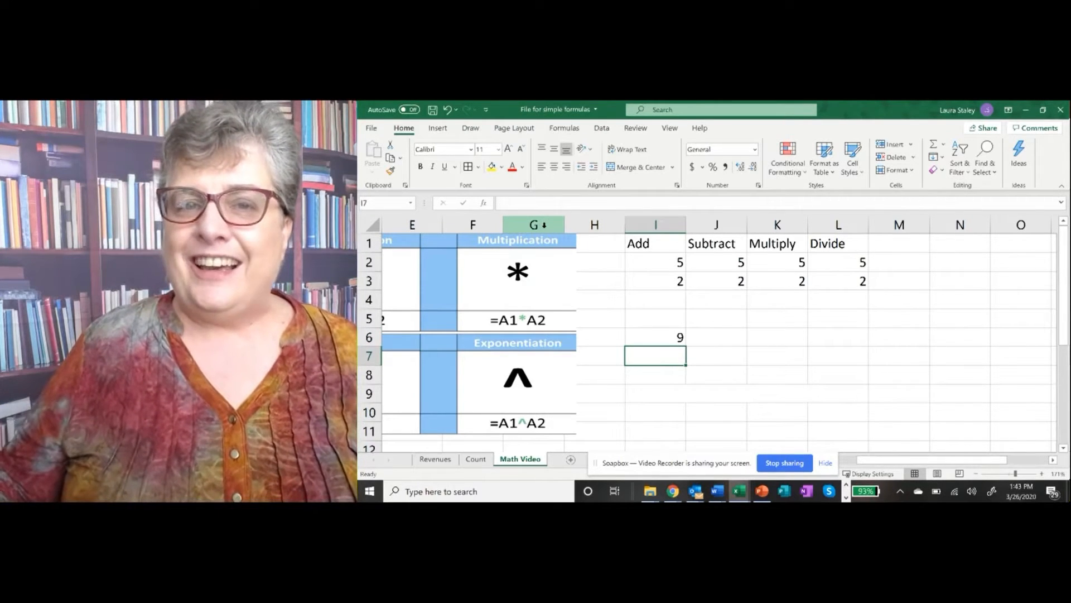
- Set the last number of the formula in cell I6 to 2, making it =5+7-2
click(680, 338)
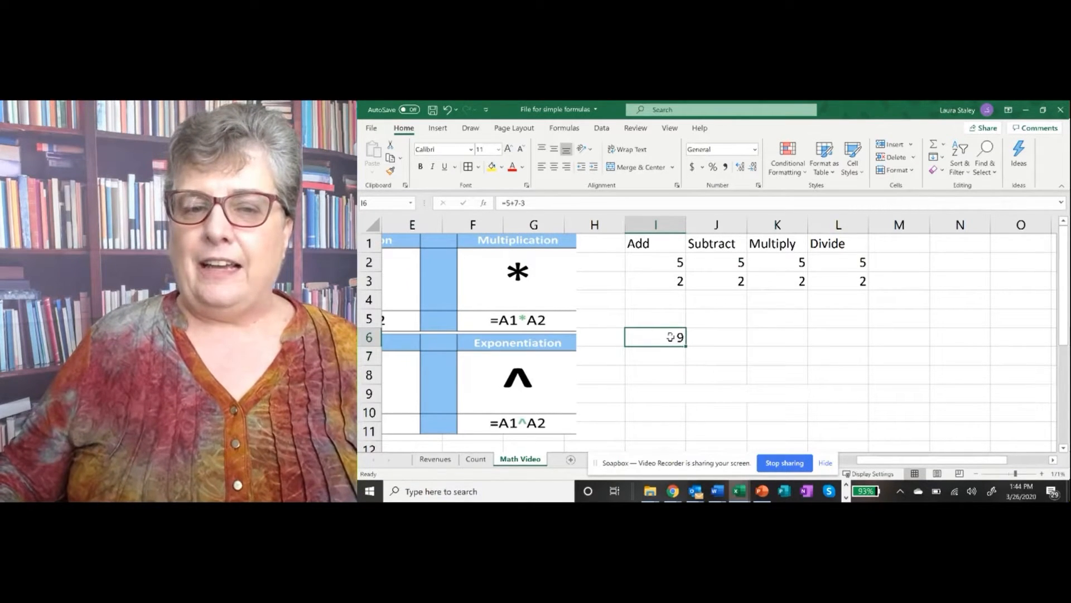
double_click(671, 337)
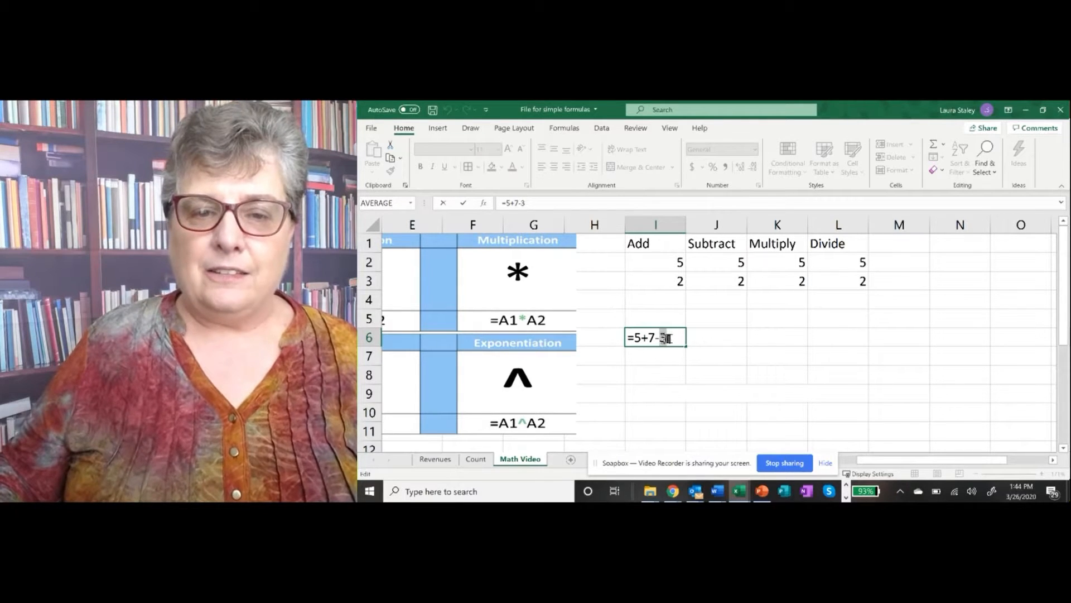
text(2)
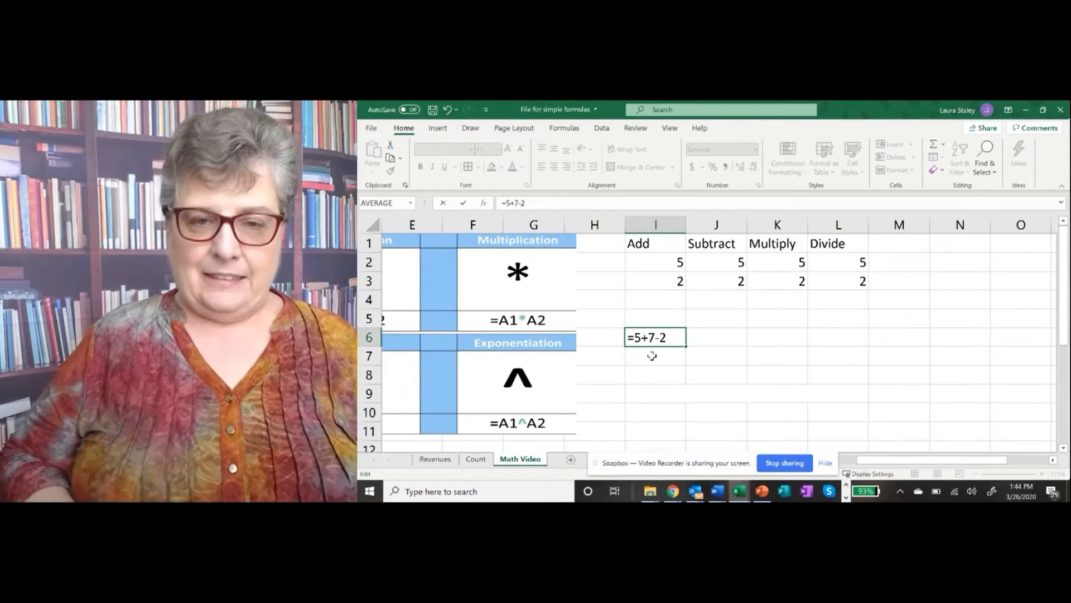
key(Return)
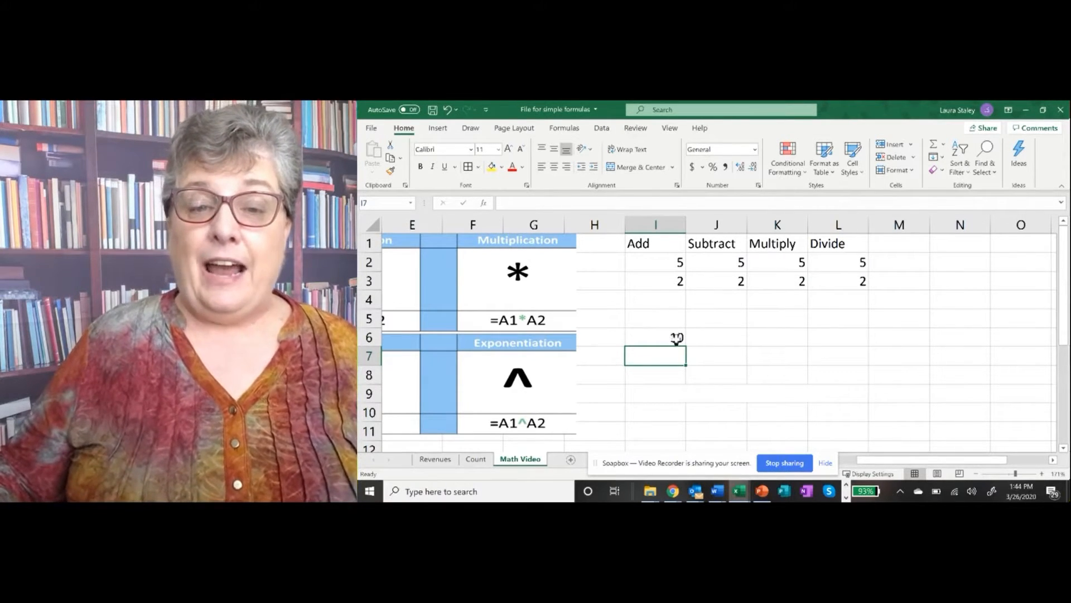
- Overwrite cell I6 with the formula =3+5+333+56 and, once it is calculated, clear the cell
click(676, 337)
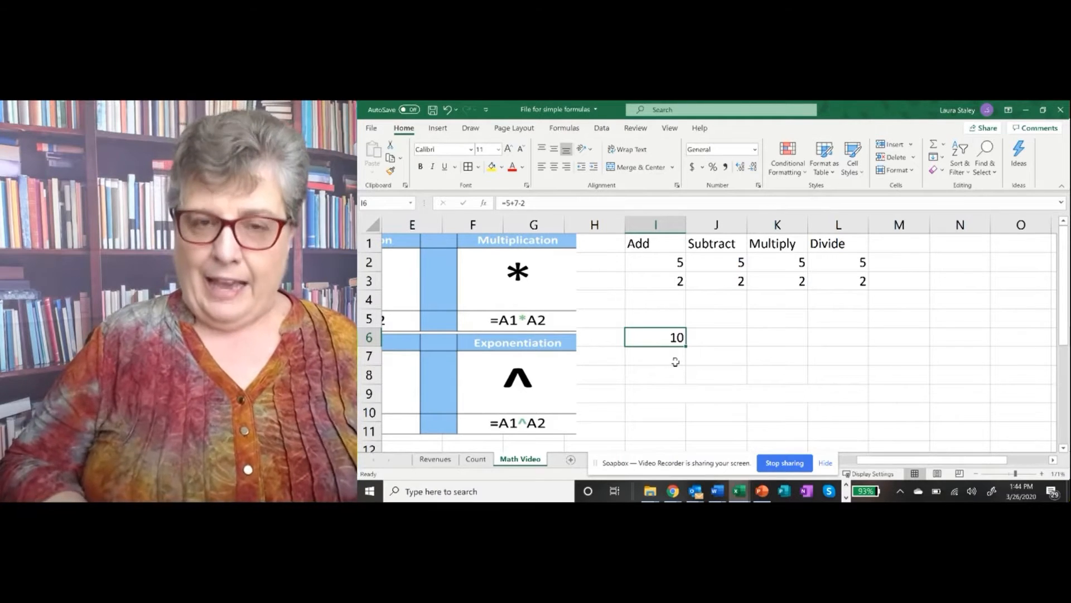
text(=)
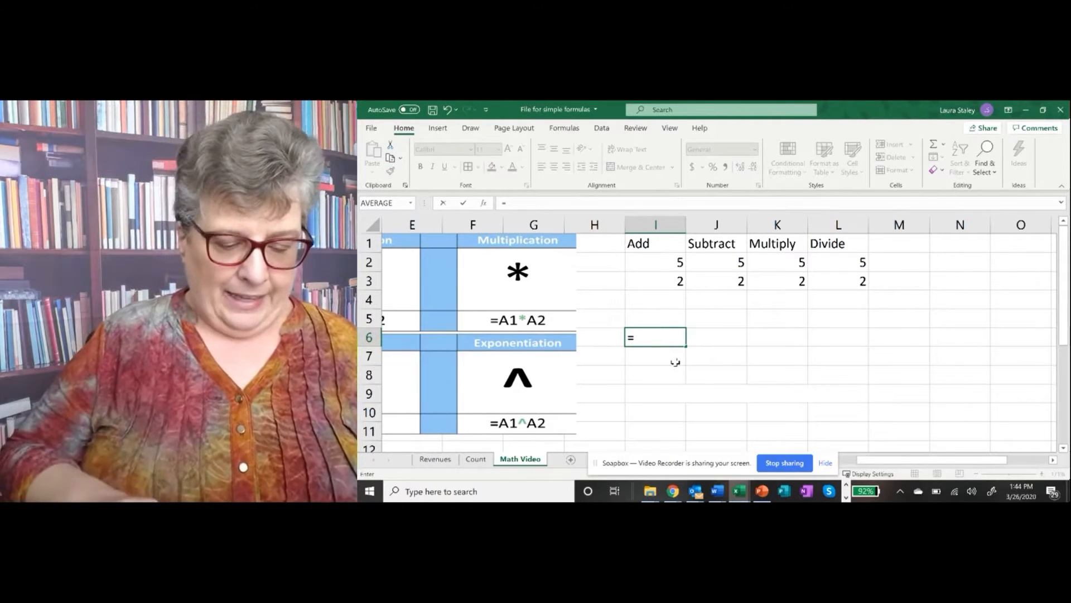
text(3)
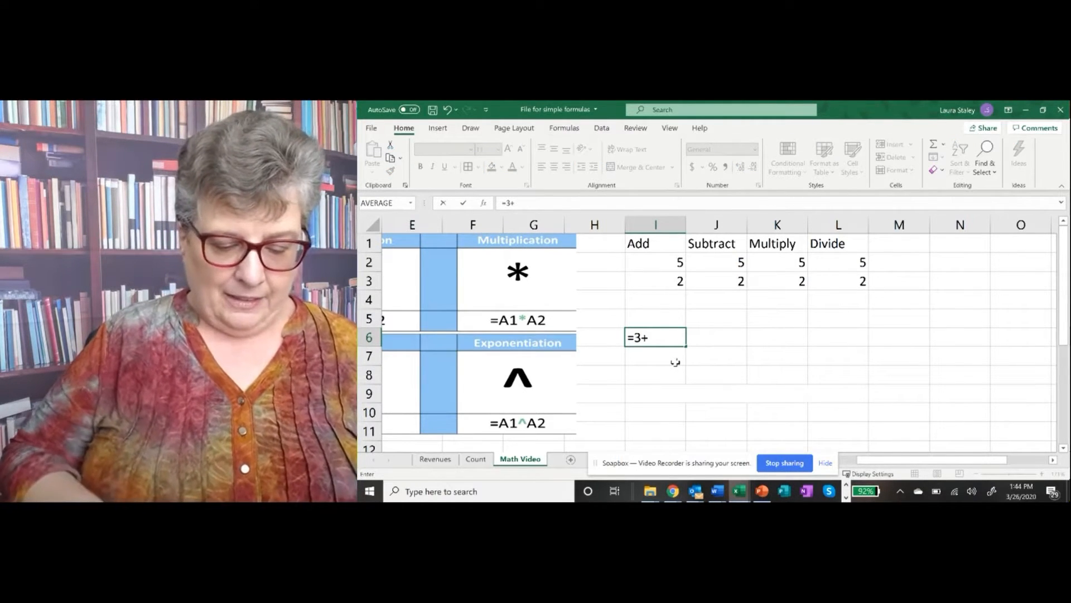
text(+5)
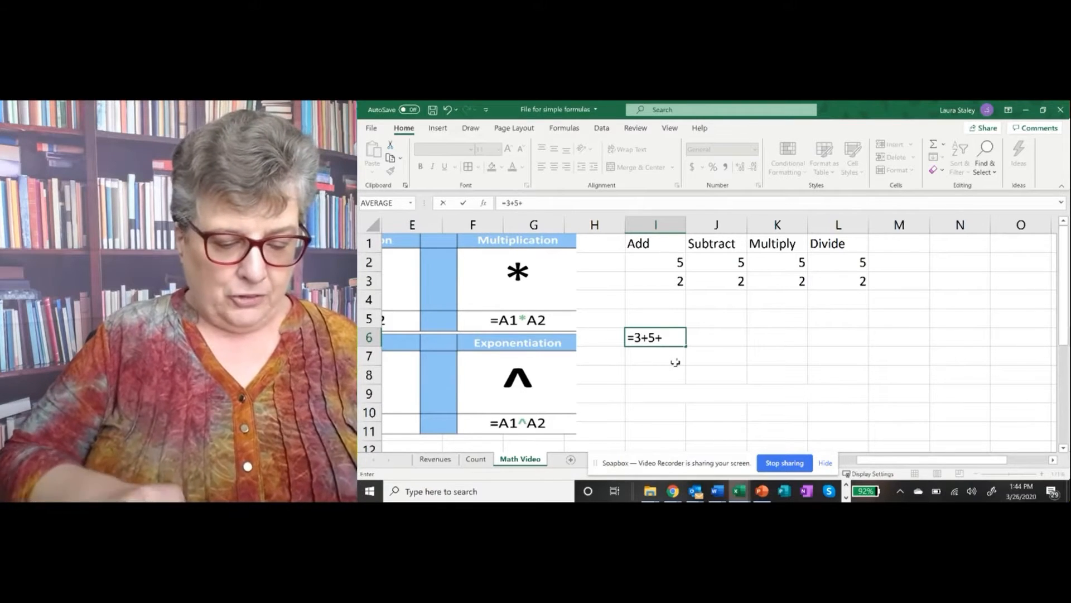
text(+333)
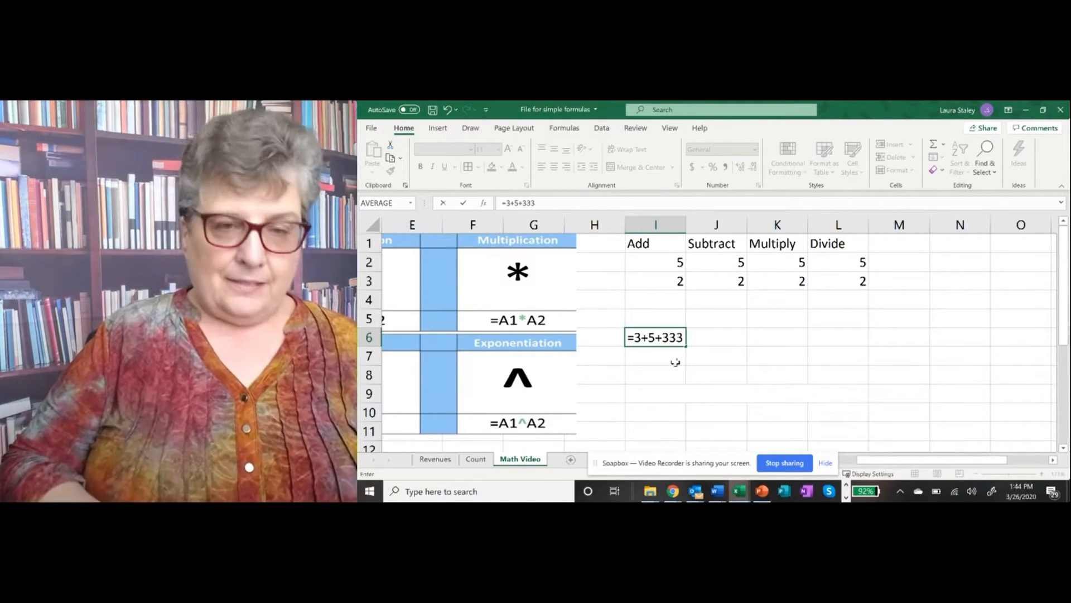
text(+)
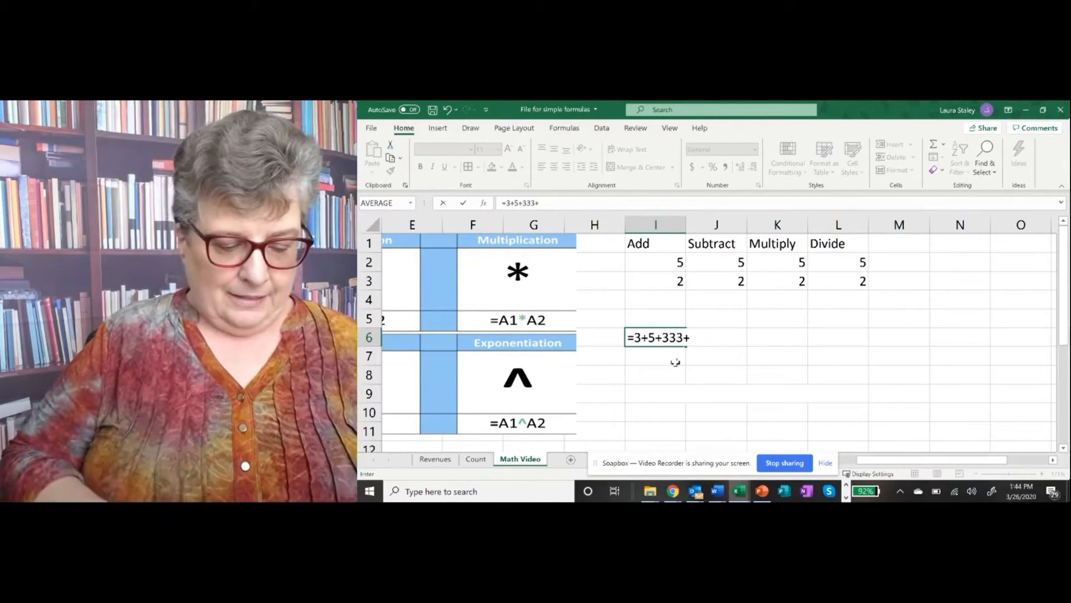
text(56)
key(Return)
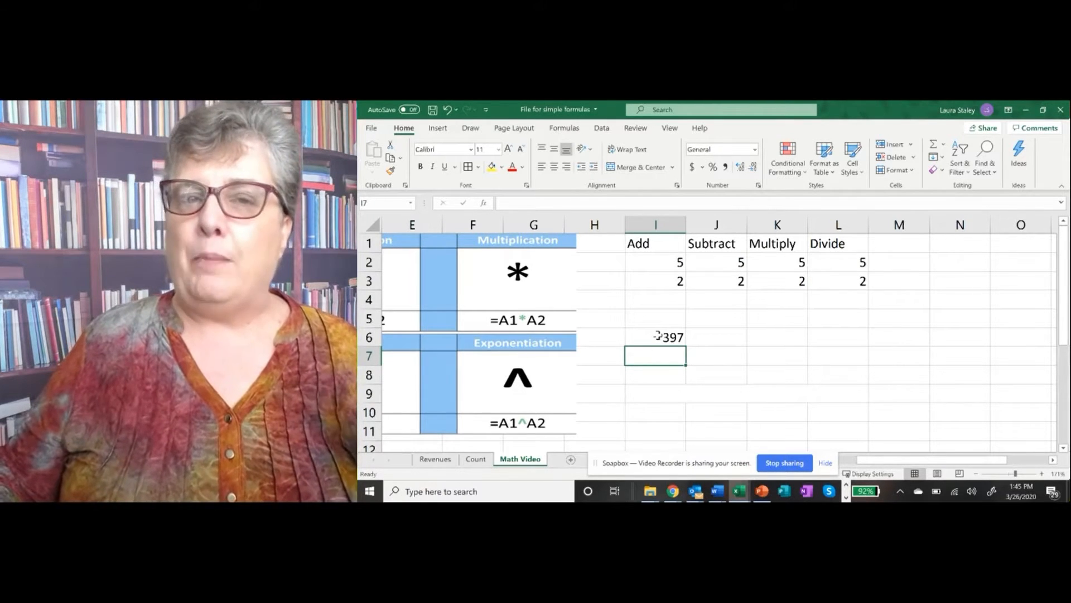
click(673, 337)
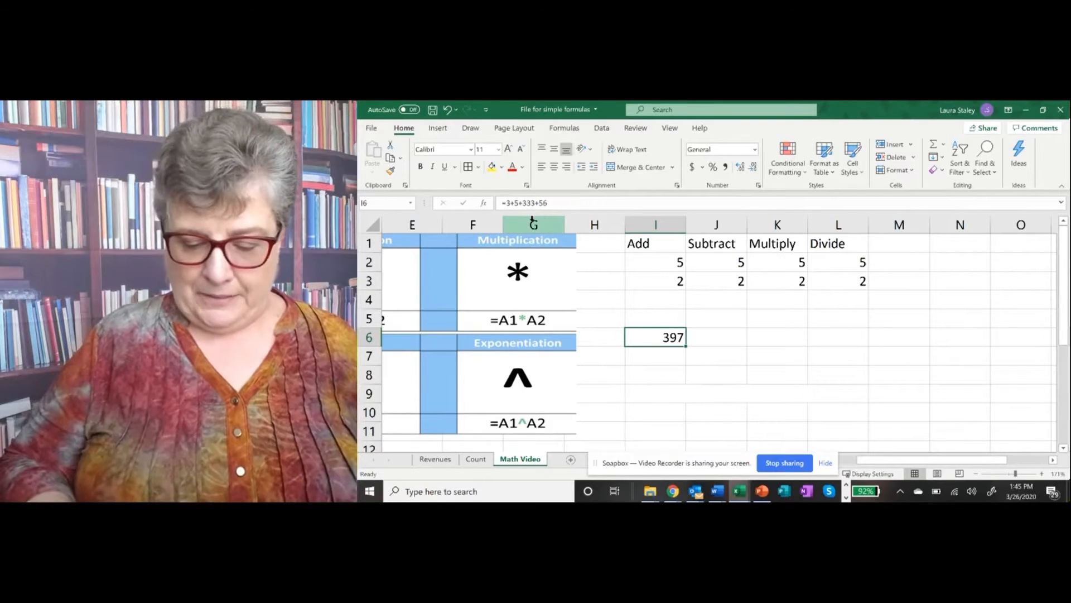
key(Delete)
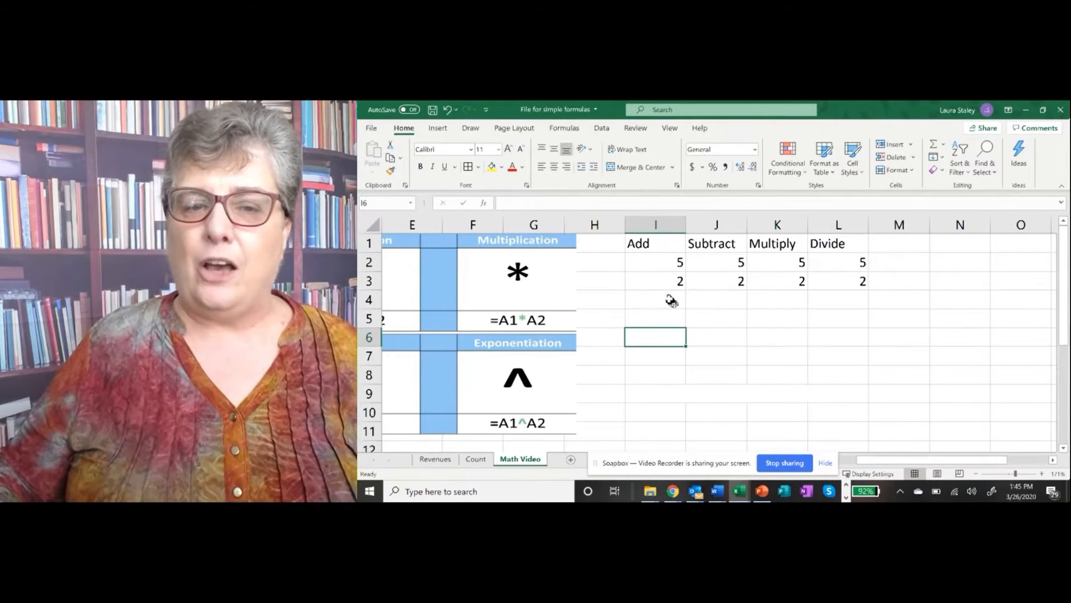
- Add the two numbers of the Add column in cell I4 with the cell-reference formula =I2+I3
click(678, 299)
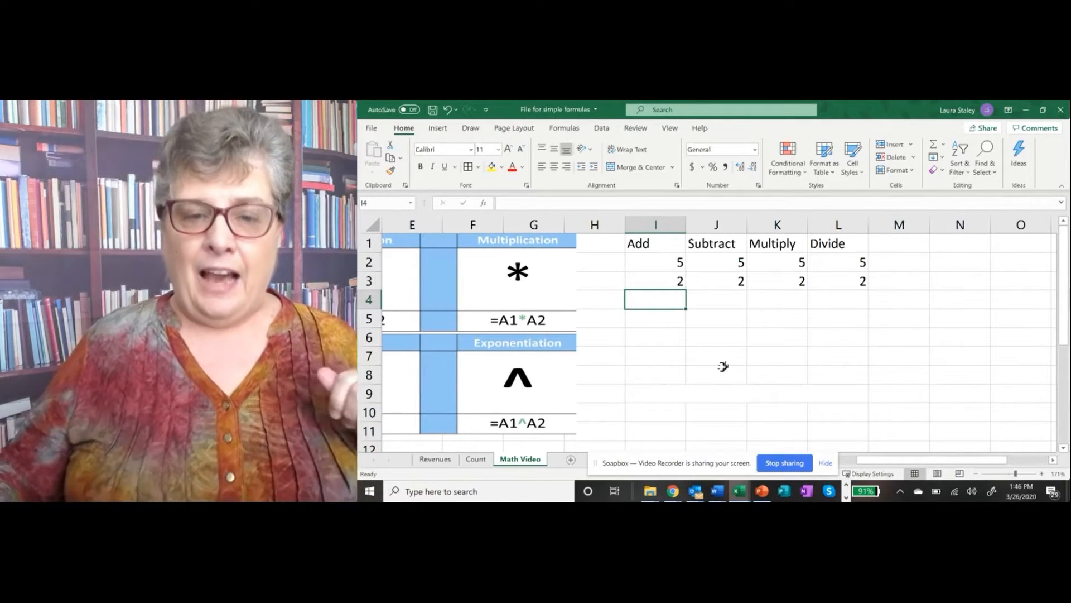
text(=)
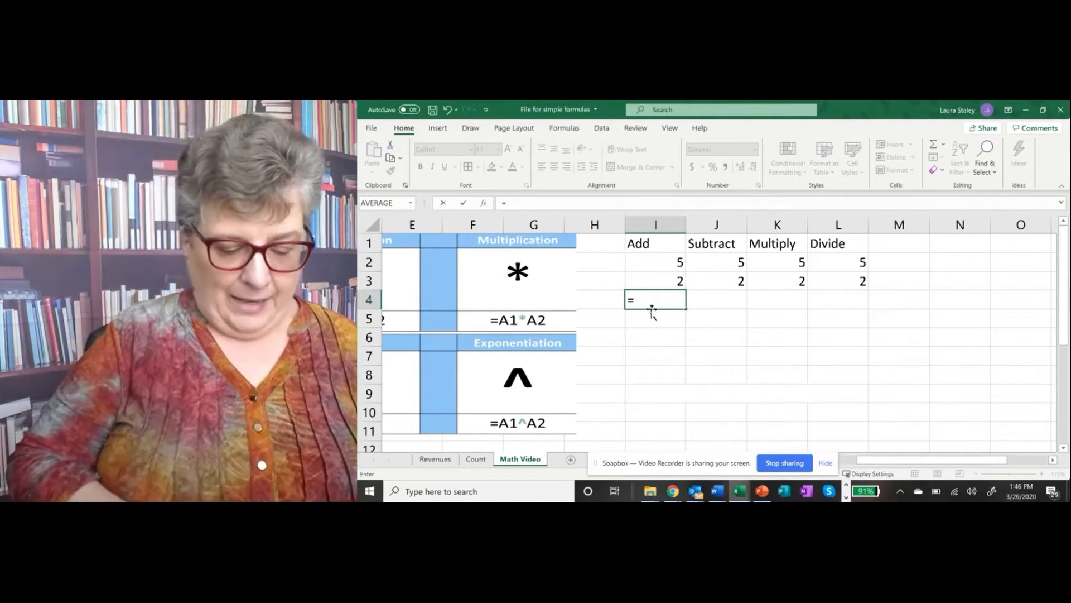
text(i2)
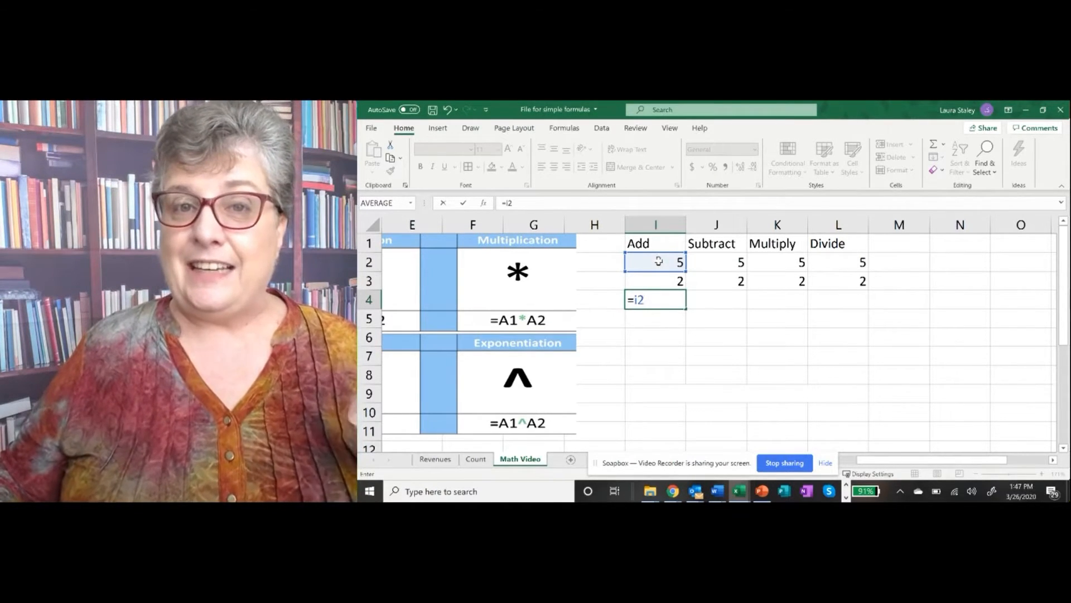
key(BackSpace)
key(BackSpace)
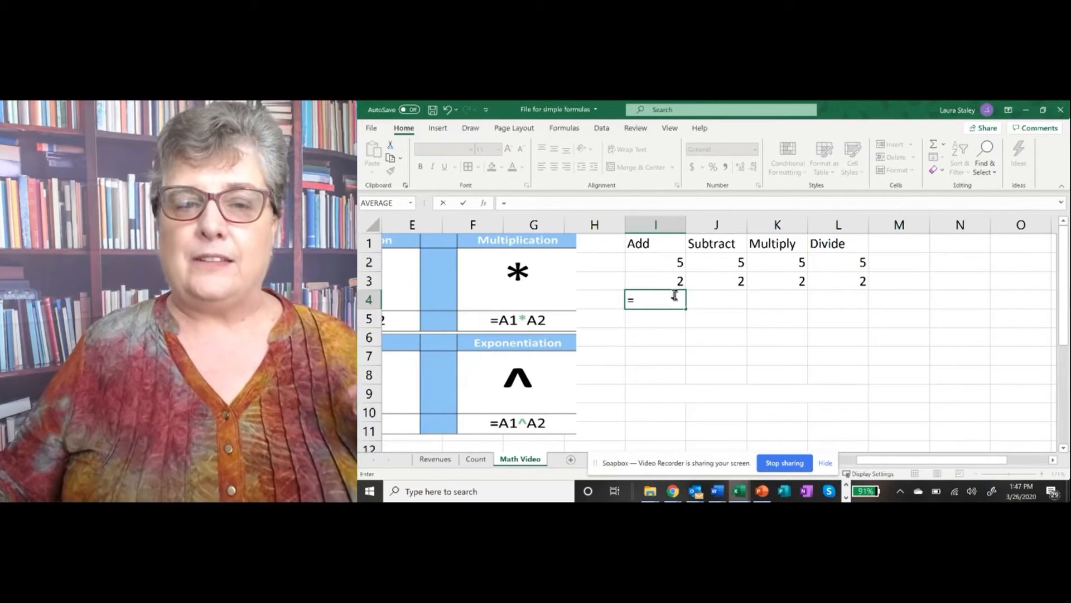
click(665, 259)
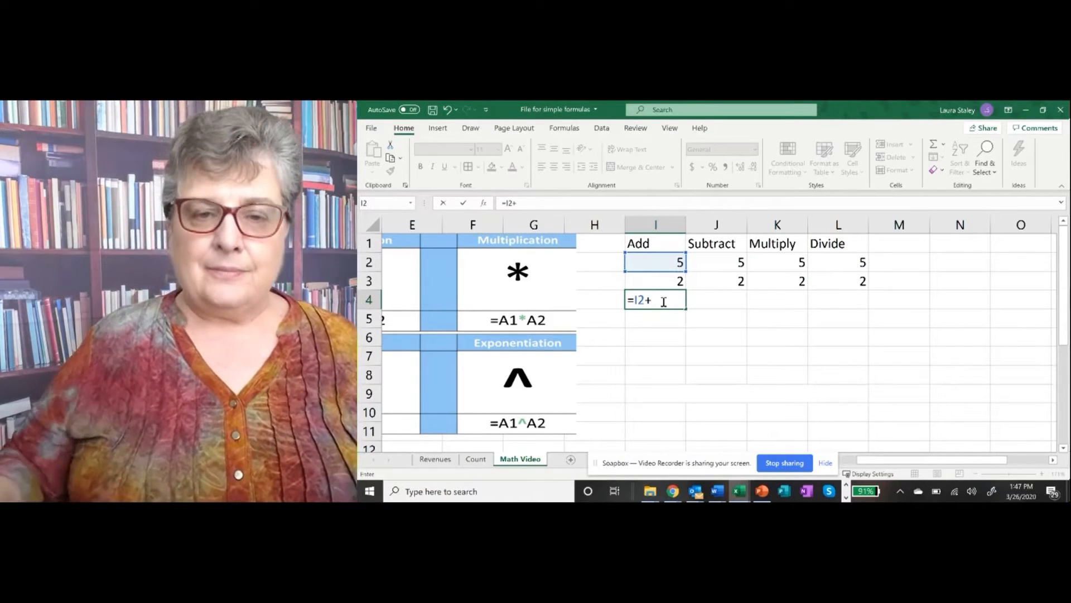
click(669, 281)
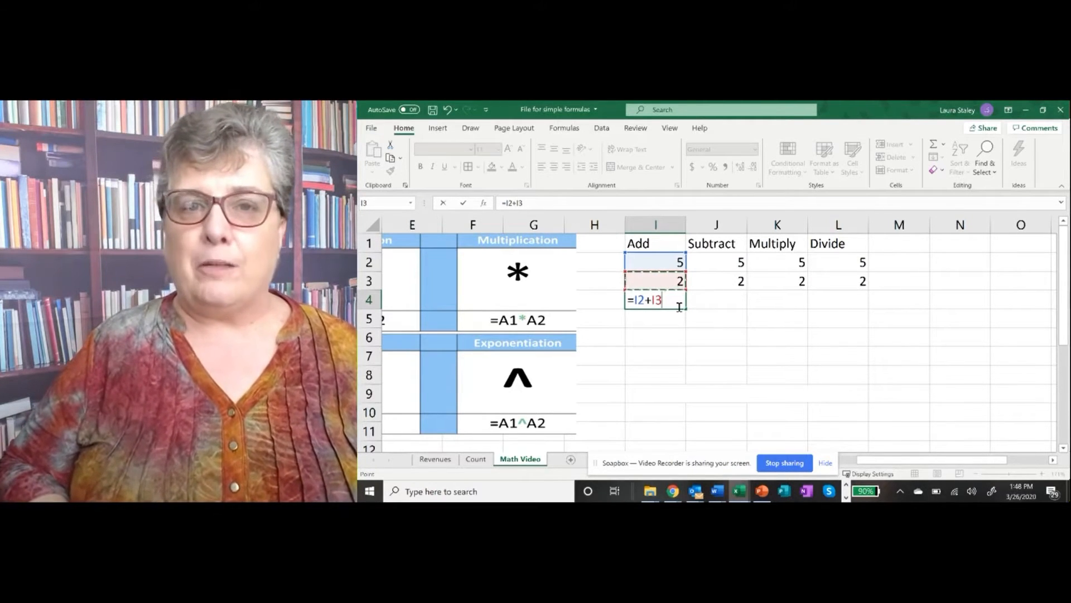
key(Return)
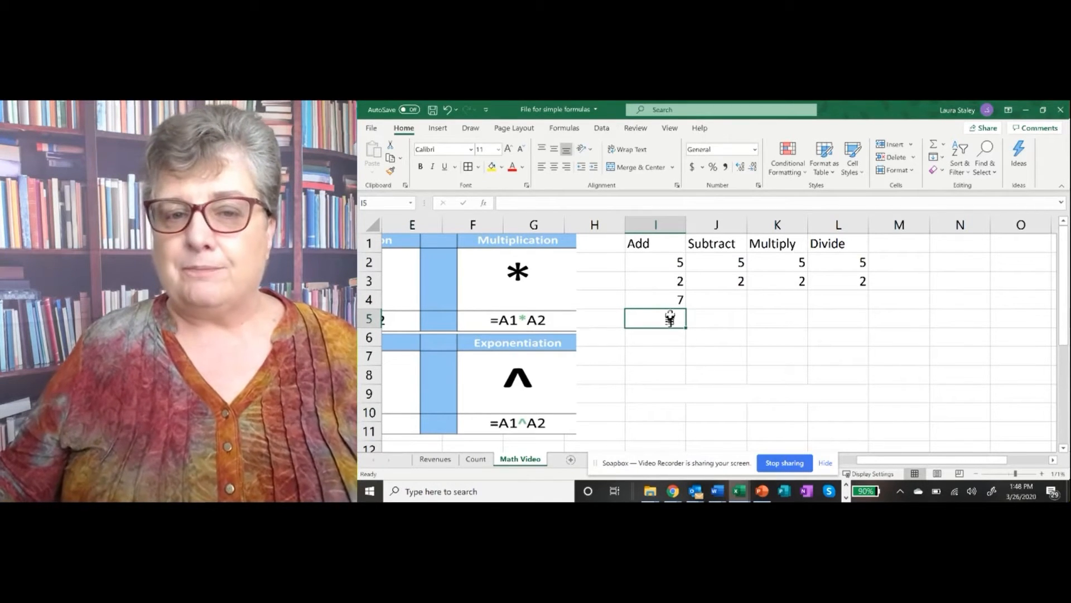
- Subtract the two numbers of the Subtract column in cell J4 with the cell-reference formula =J2-J3
click(727, 300)
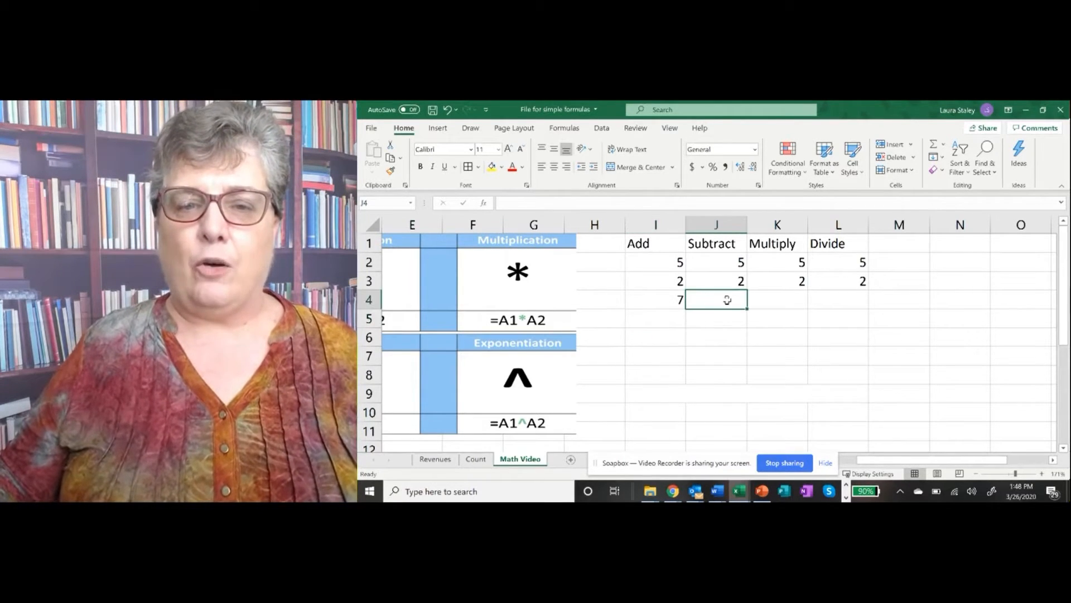
text(=)
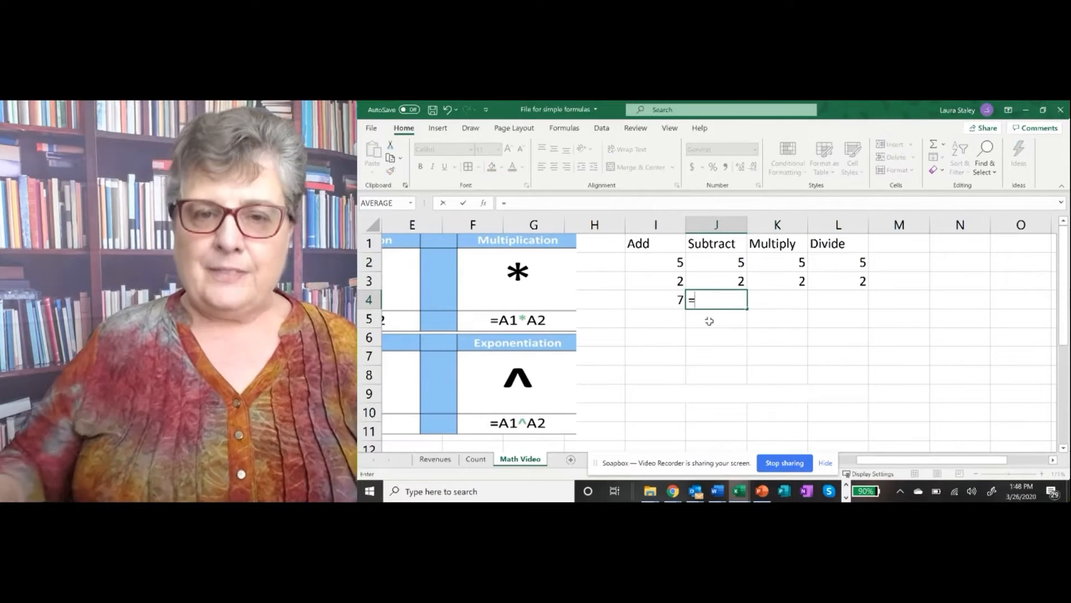
click(723, 261)
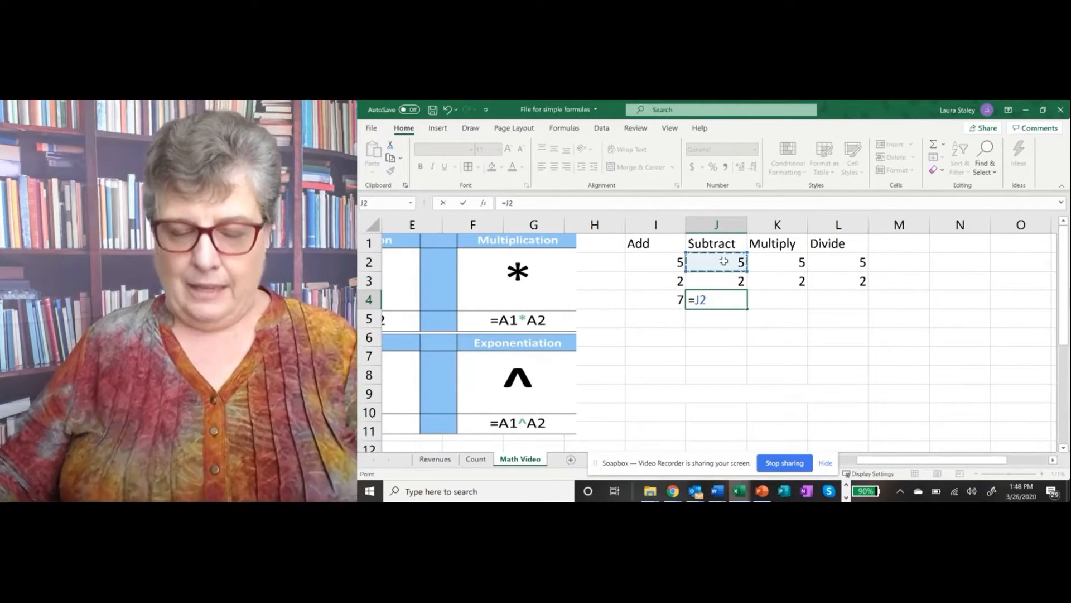
text(-)
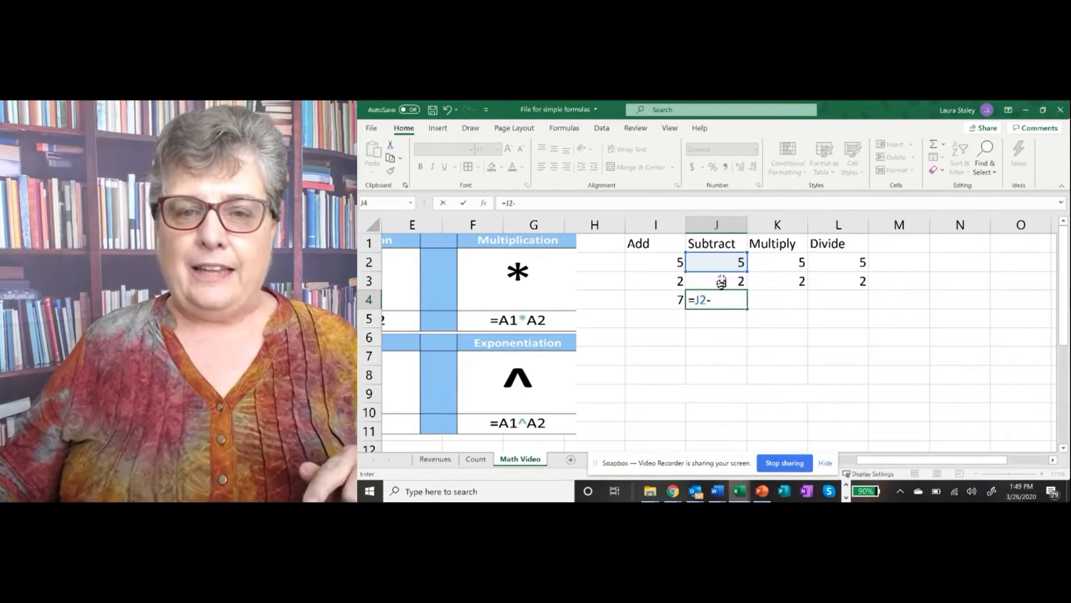
click(721, 282)
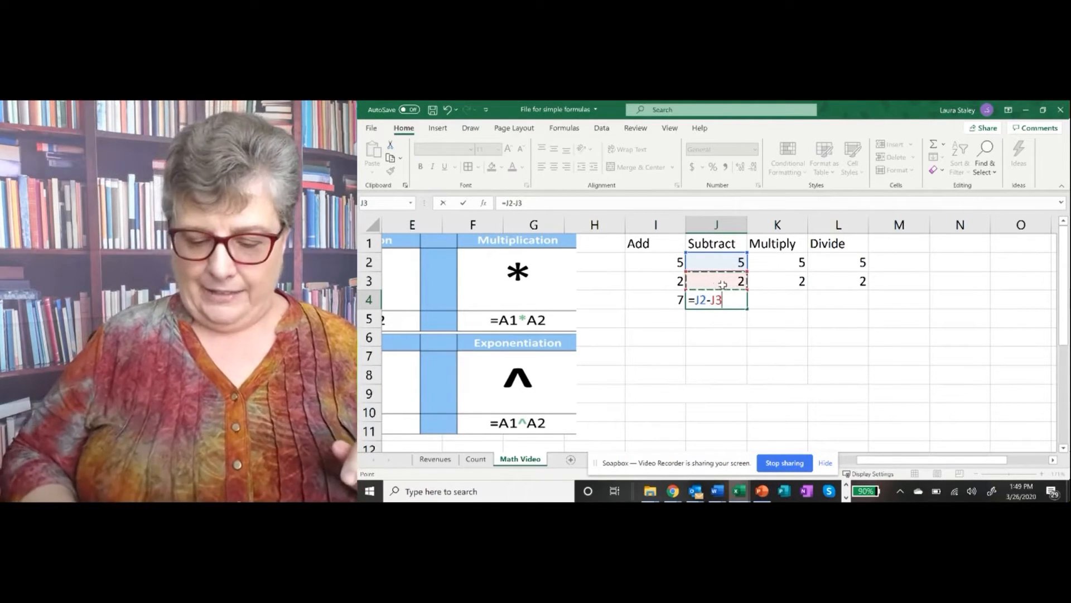
key(Return)
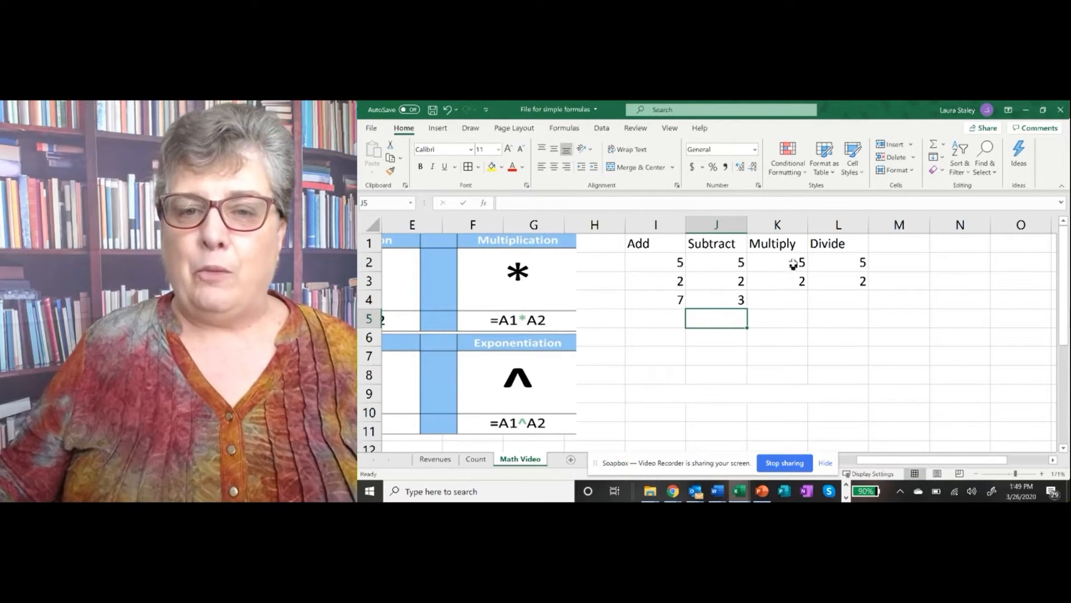
- Multiply the two numbers of the Multiply column in cell K4 with the cell-reference formula =K2*K3
click(785, 302)
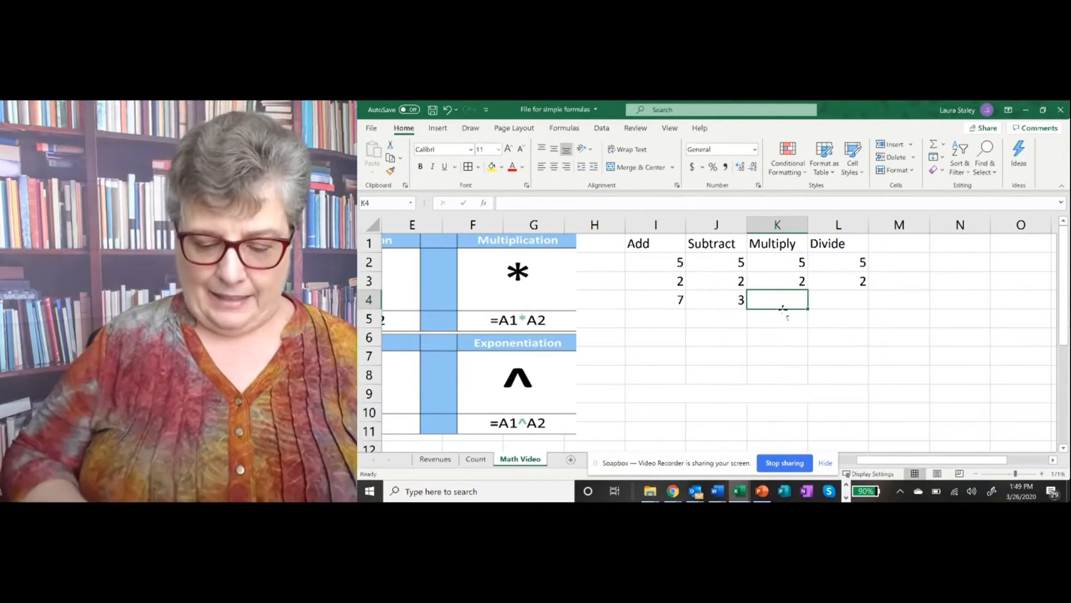
text(=)
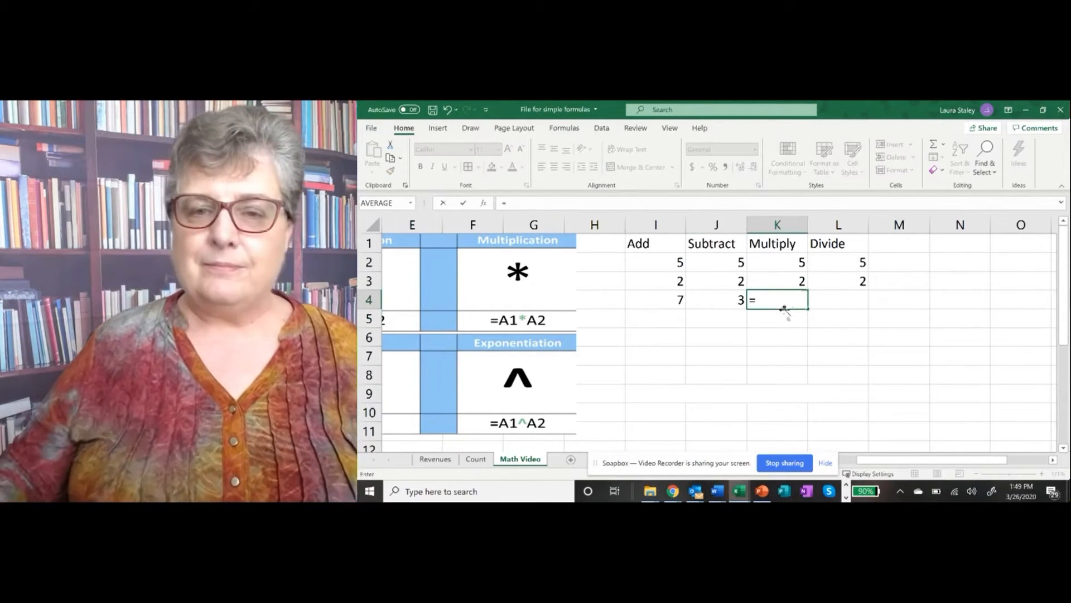
click(801, 264)
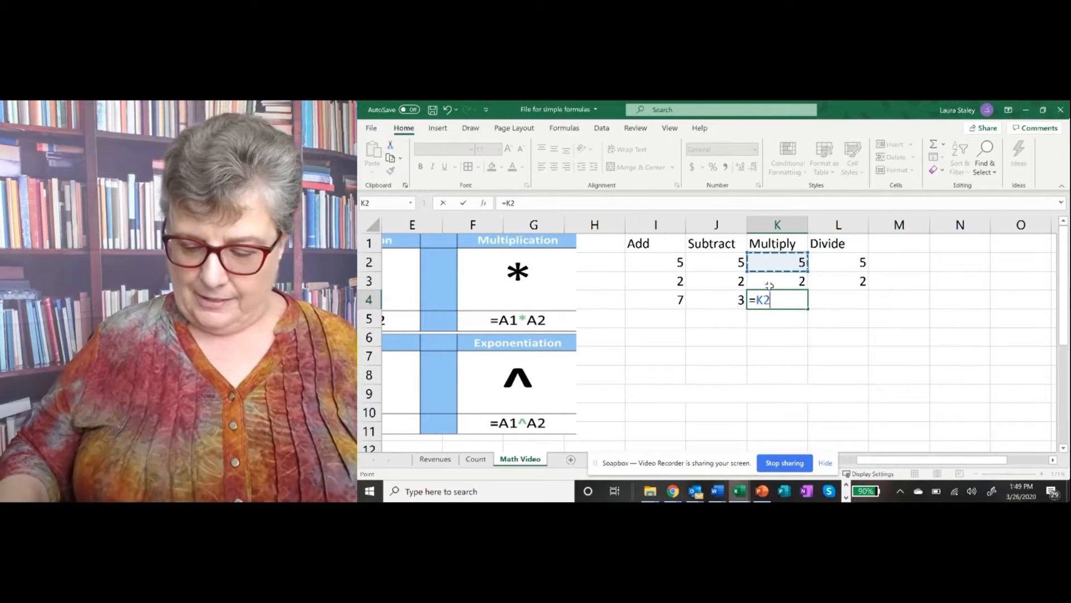
text(*)
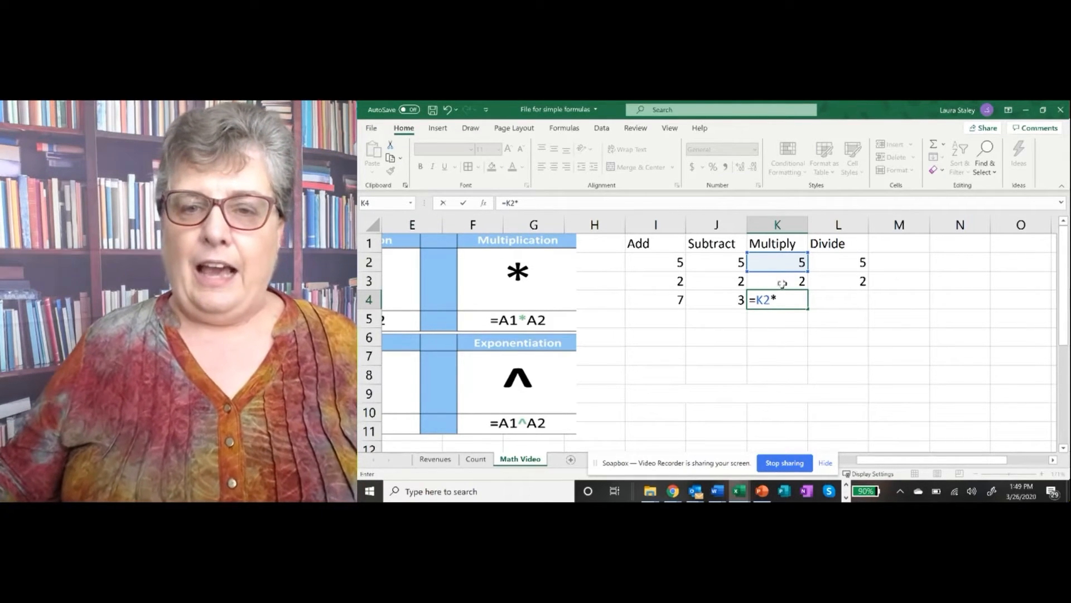
click(783, 280)
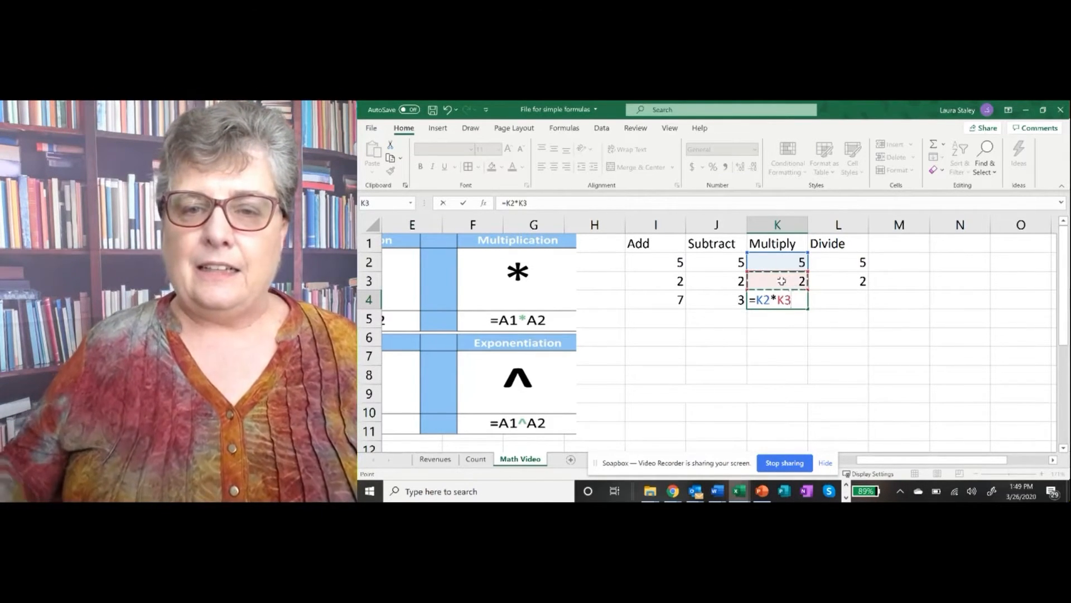
key(Return)
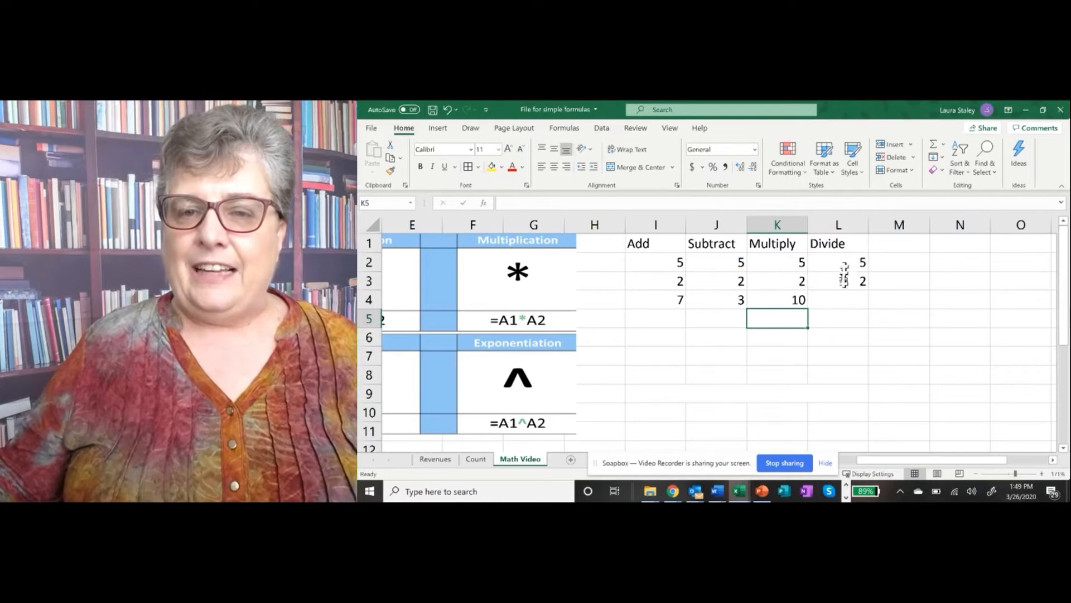
- Divide the two numbers of the Divide column in cell L4 with the cell-reference formula =L2/L3
click(849, 303)
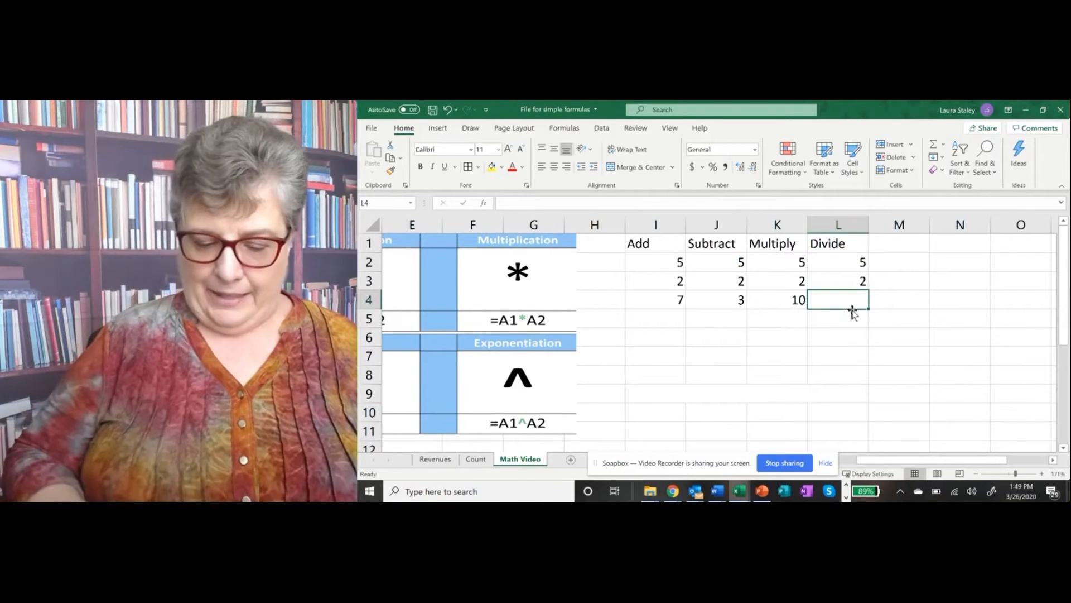
text(=)
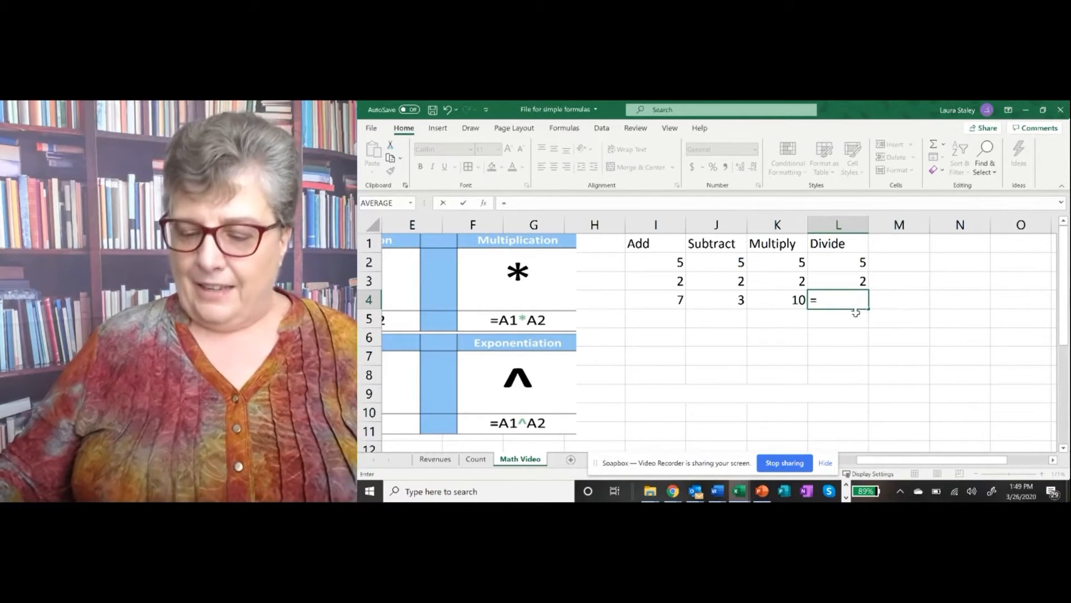
click(854, 267)
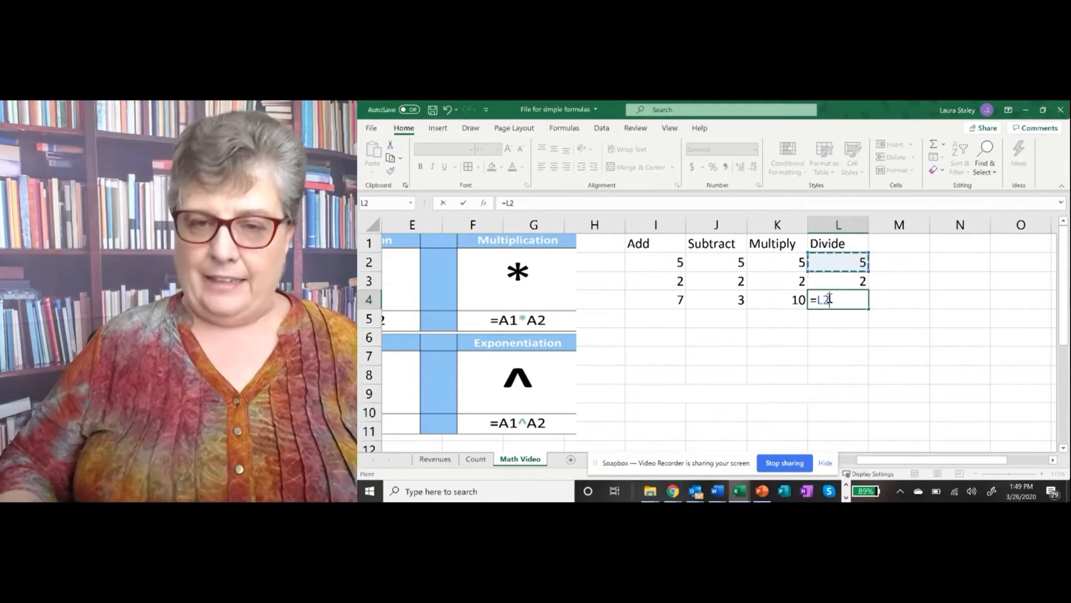
text(/)
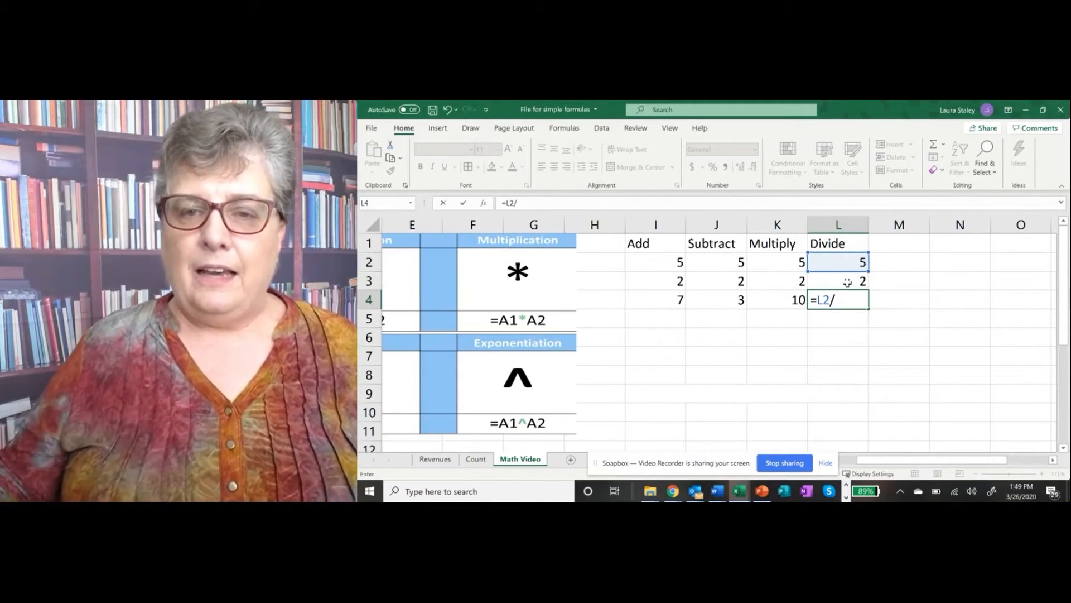
click(834, 282)
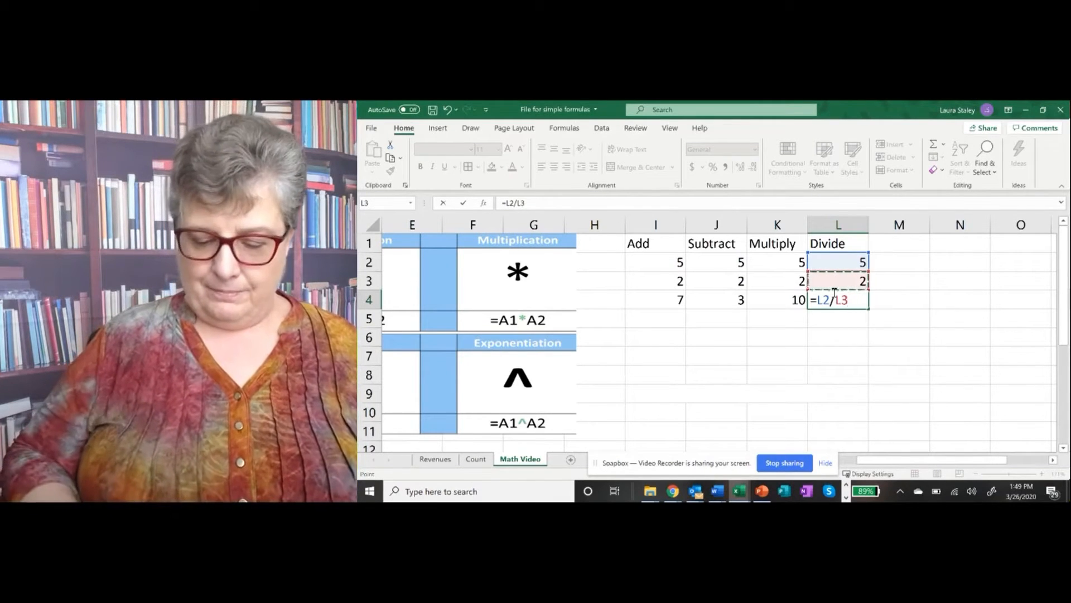
key(Return)
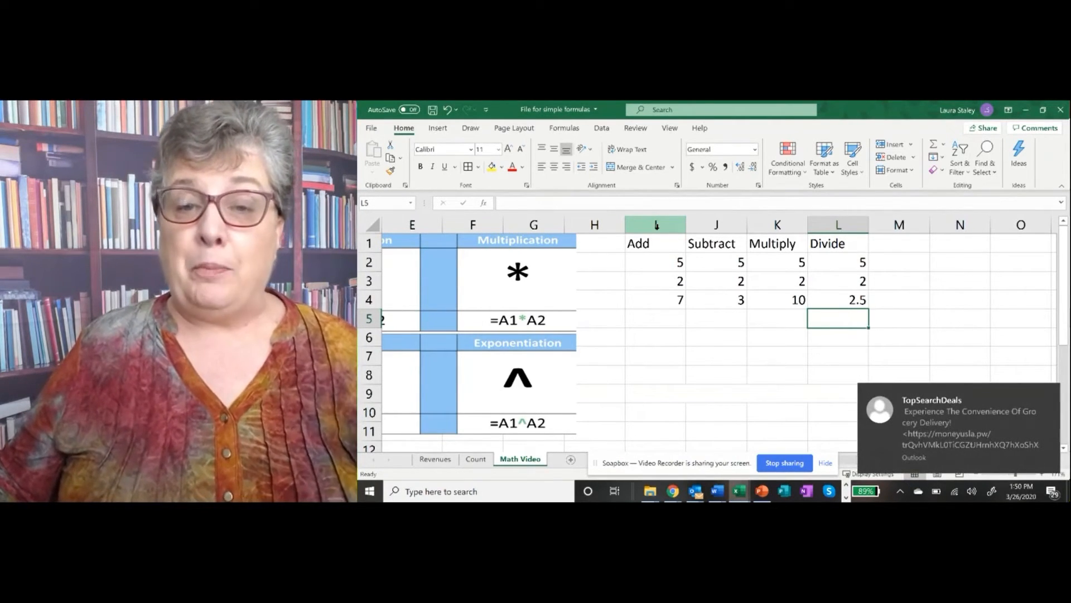
click(656, 335)
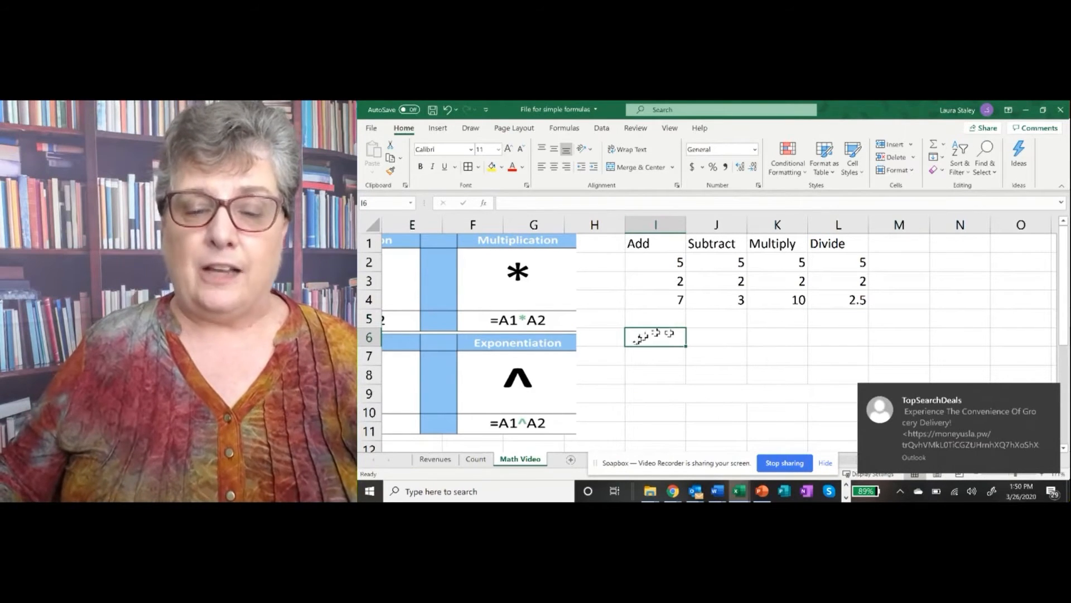
text(=)
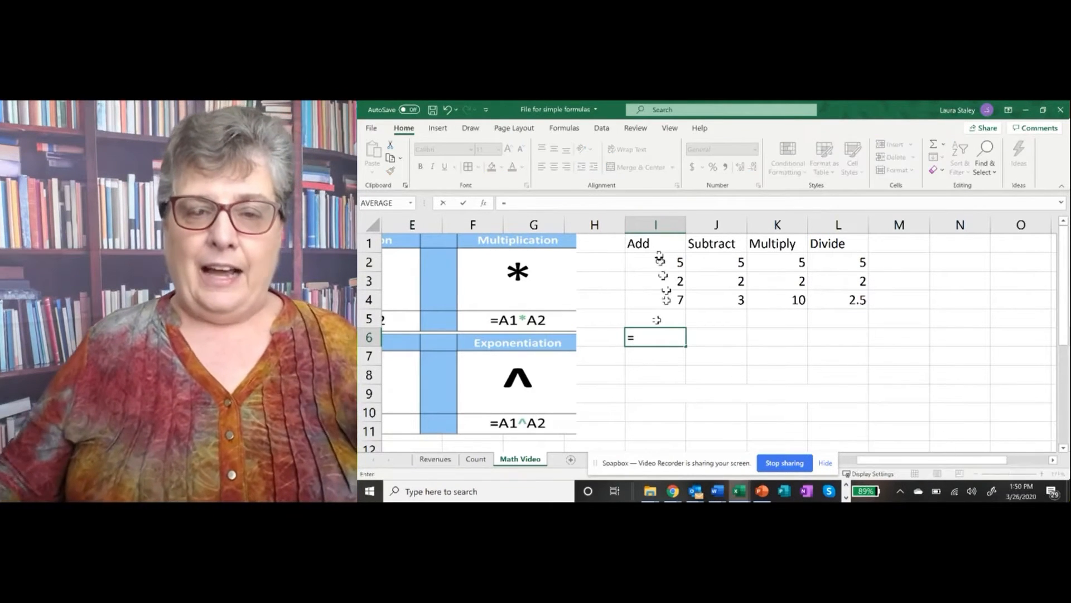
click(762, 335)
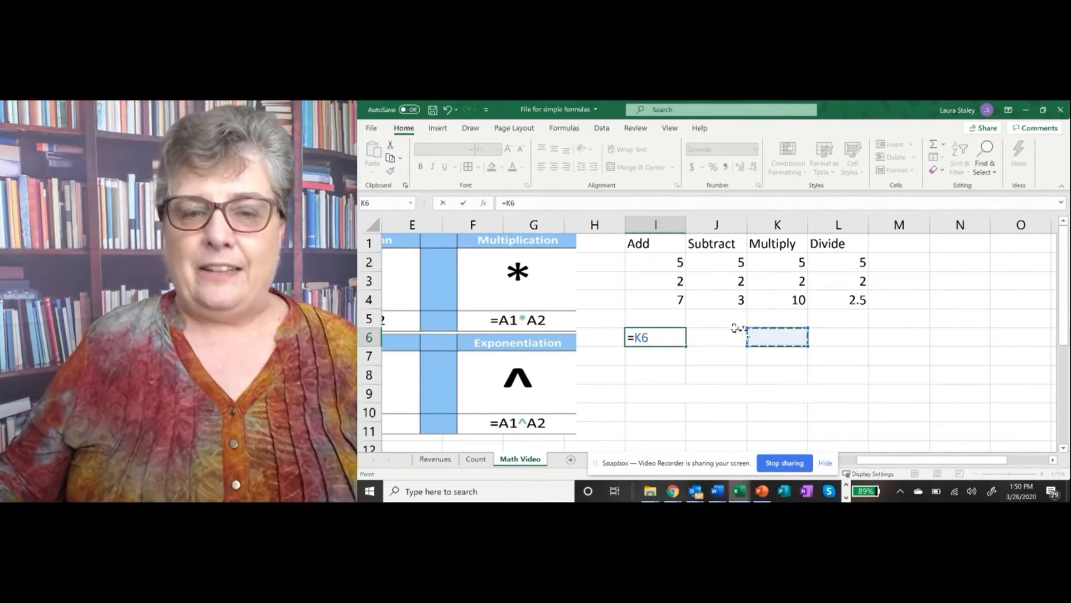
key(BackSpace)
key(BackSpace)
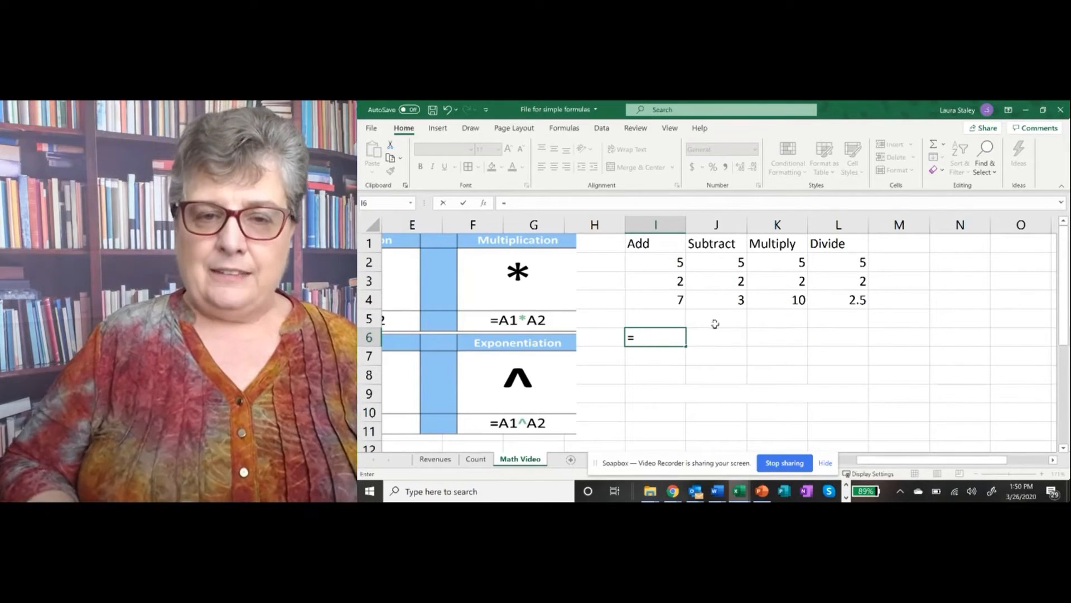
click(772, 338)
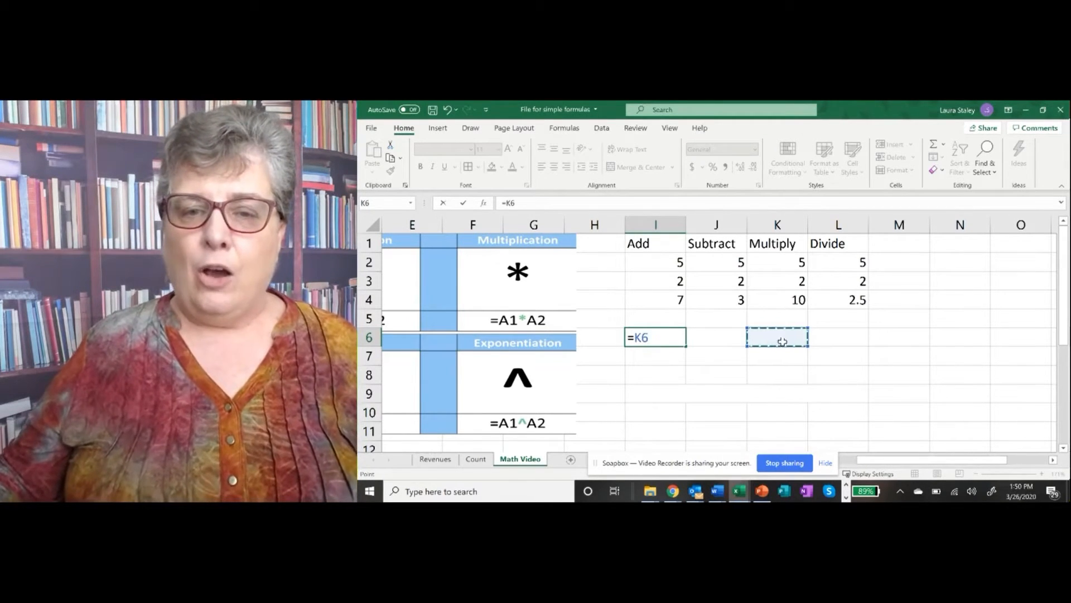
key(Escape)
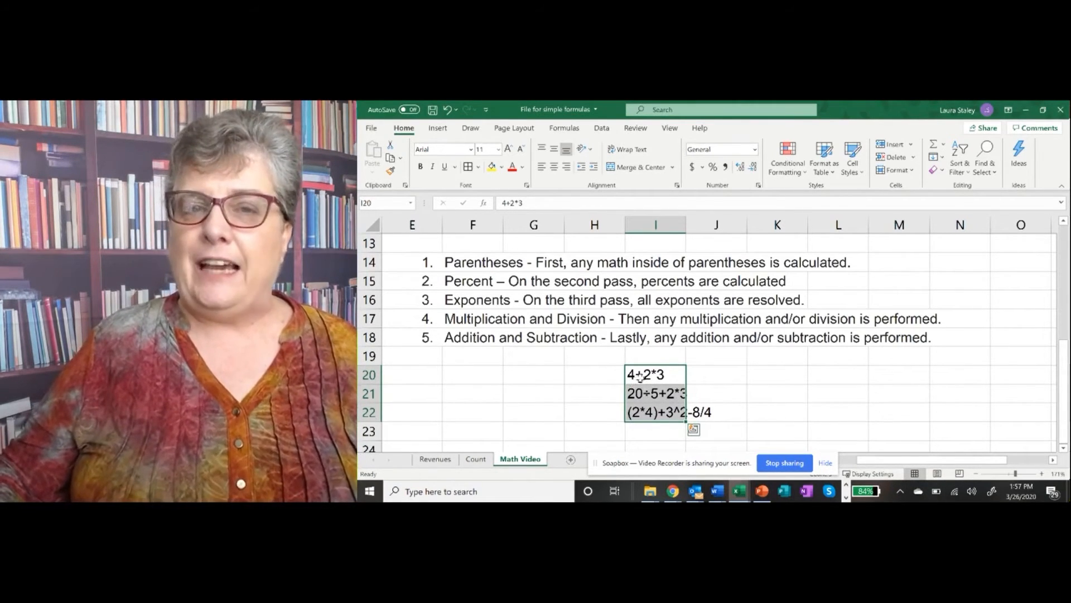
- Turn the text expression in cell I20, below the order-of-operations list, into the formula =4+2*3
click(610, 377)
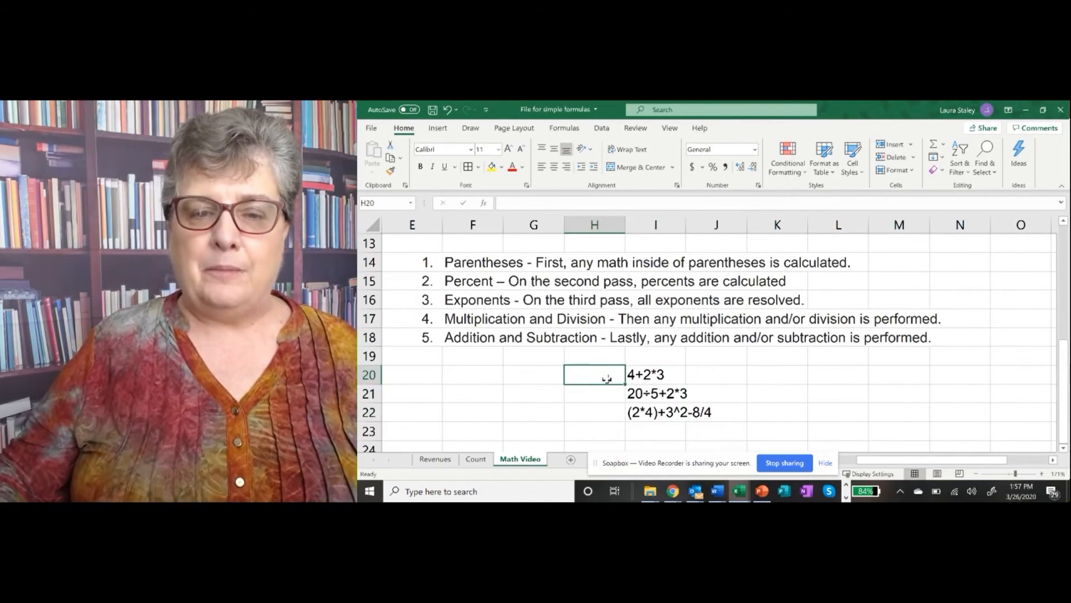
click(682, 381)
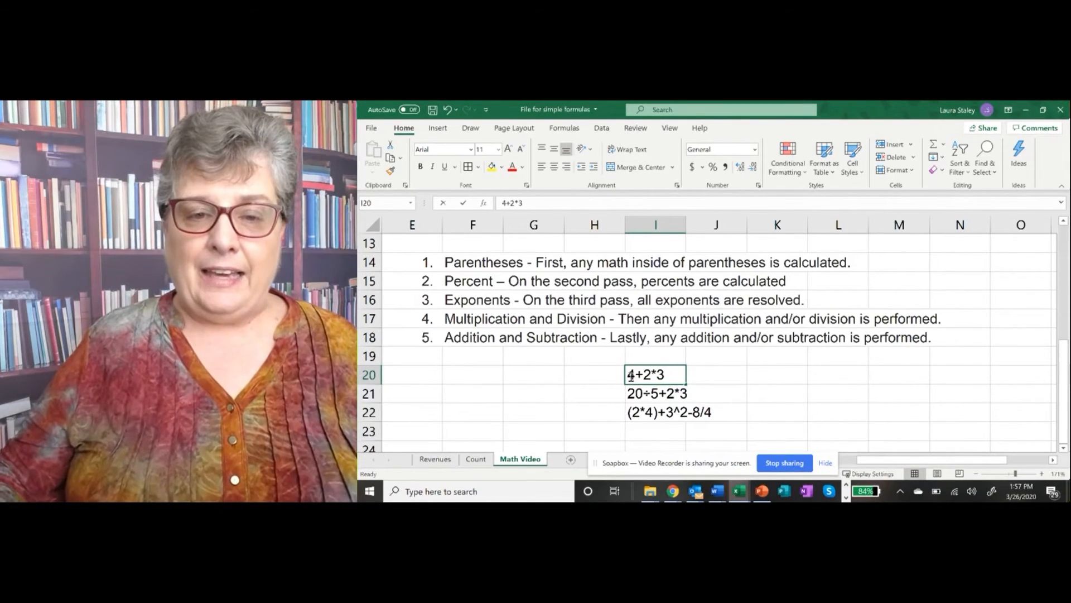
double_click(635, 375)
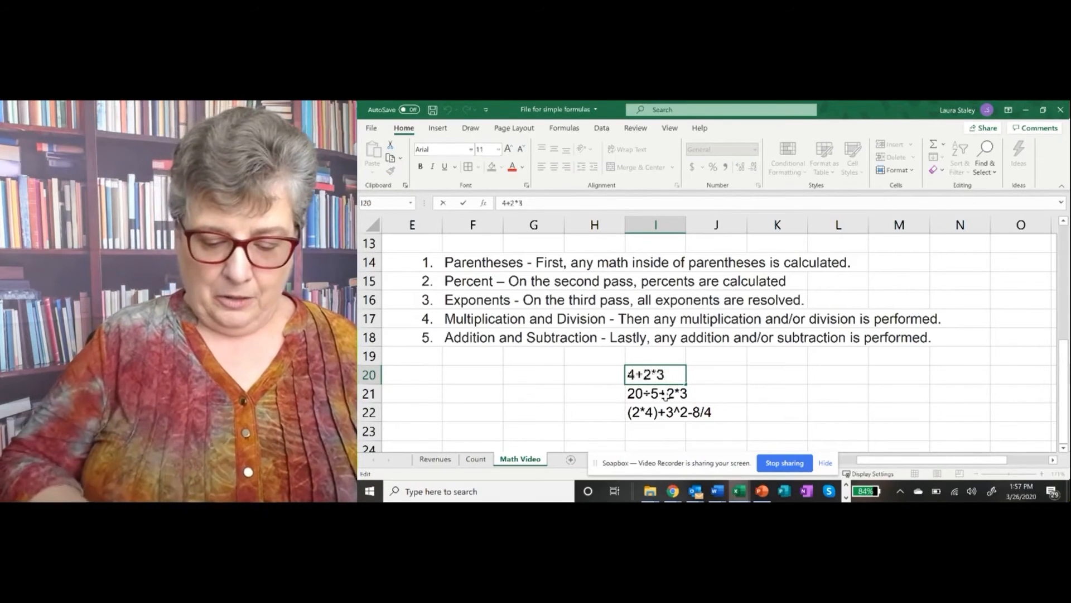
key(Home)
text(=)
key(Return)
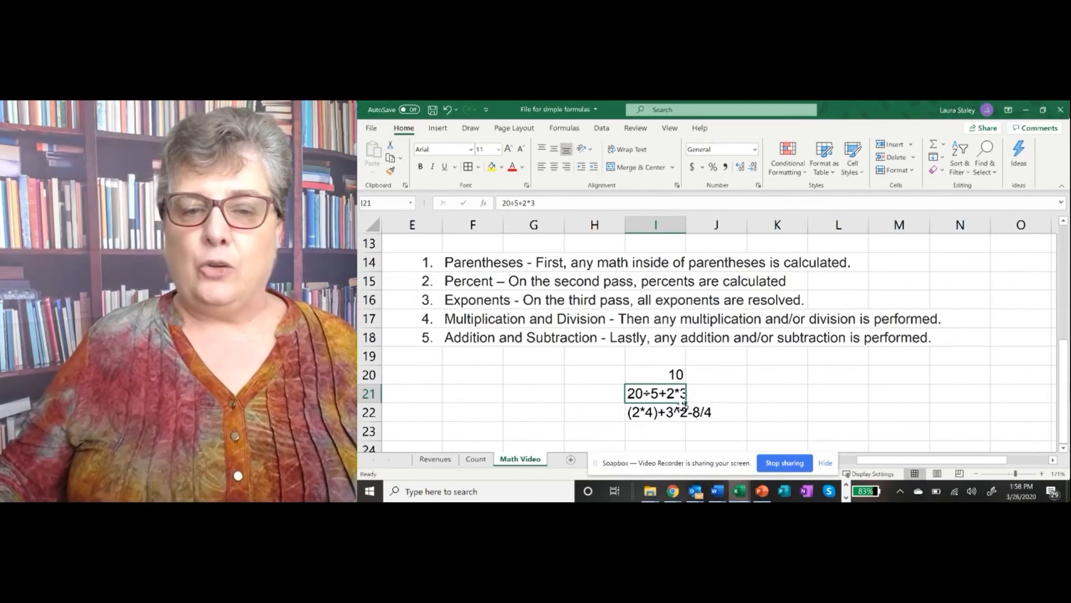
- Convert the text expression 20÷5+2*3 in cell I21 into a working formula
double_click(628, 393)
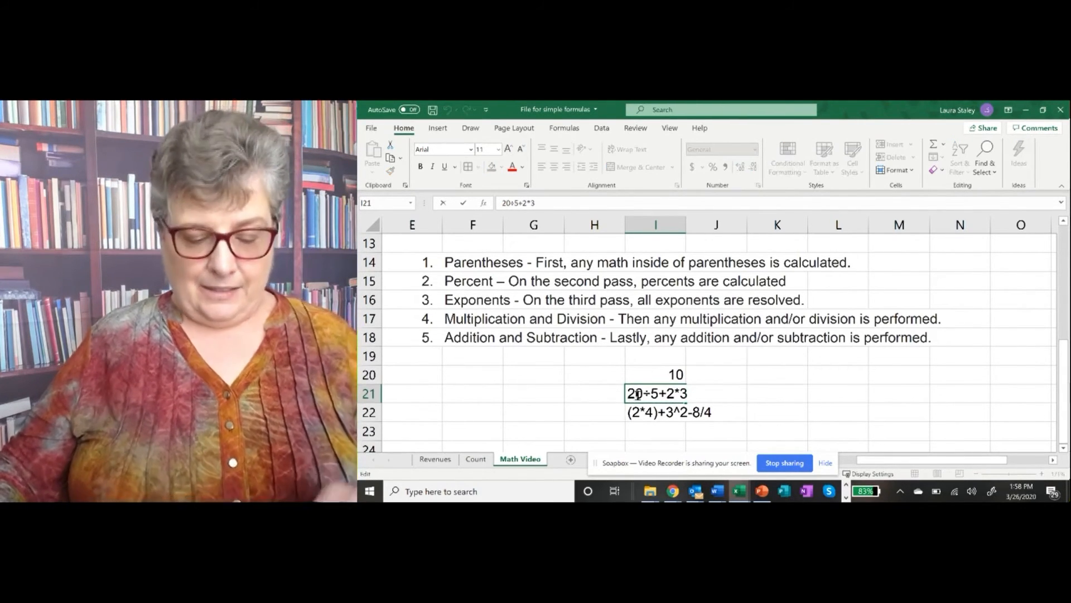
text(=)
key(Return)
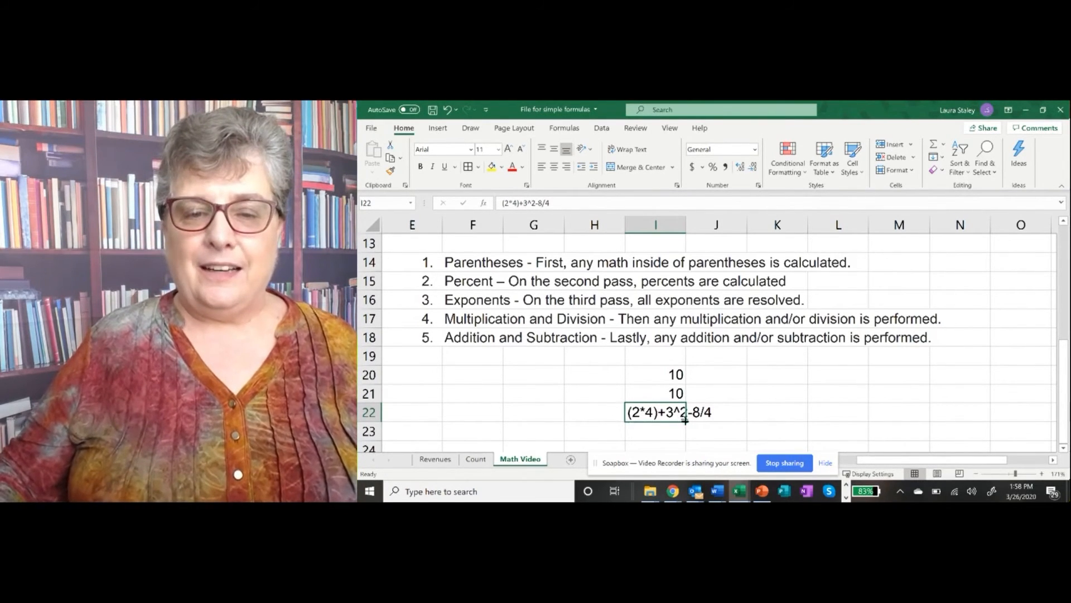
- Write the expression with its parentheses resolved, 8+3^2-8/4, as text in cell I23 below the (2*4)+3^2-8/4 expression
drag(685, 422, 685, 423)
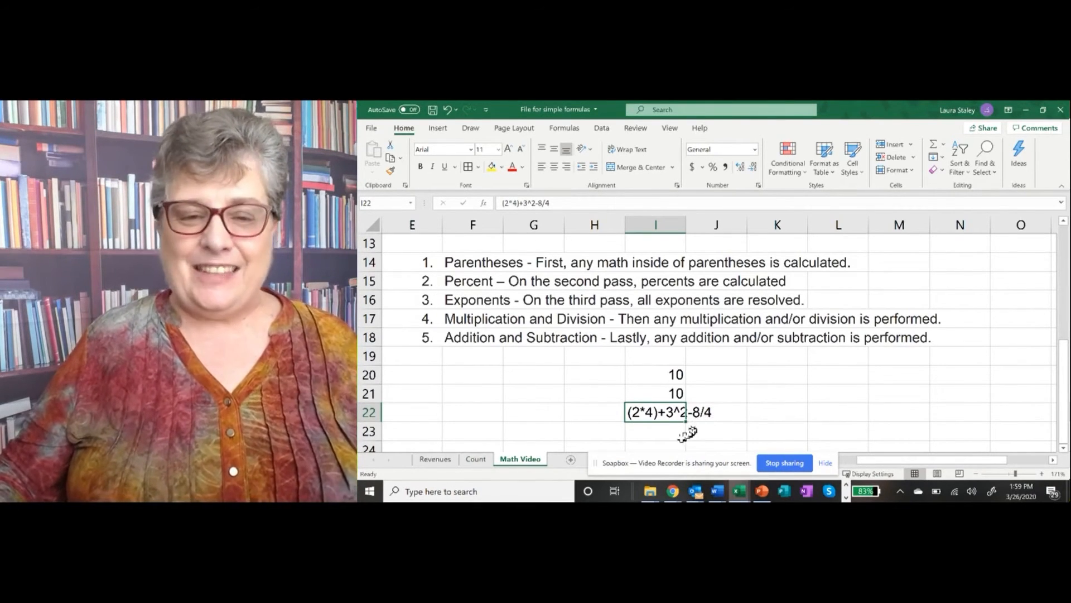
click(641, 434)
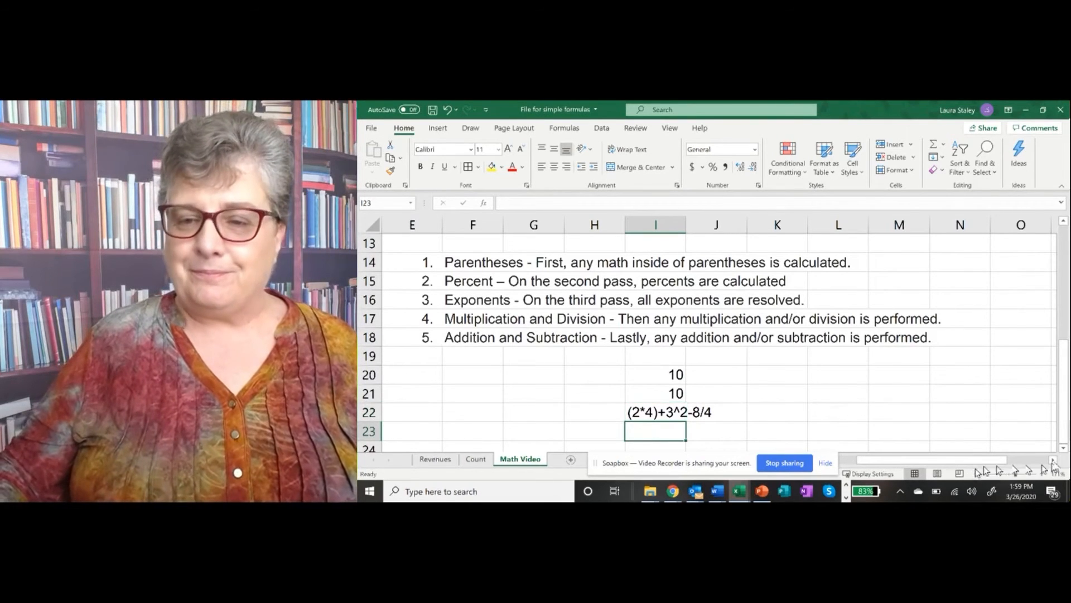
click(1064, 447)
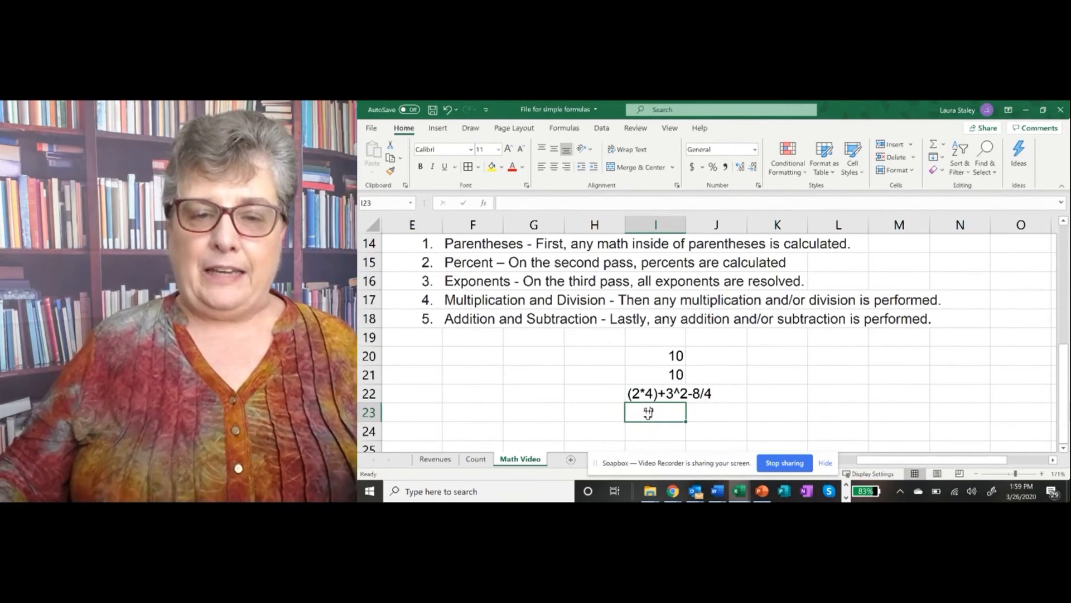
text(8)
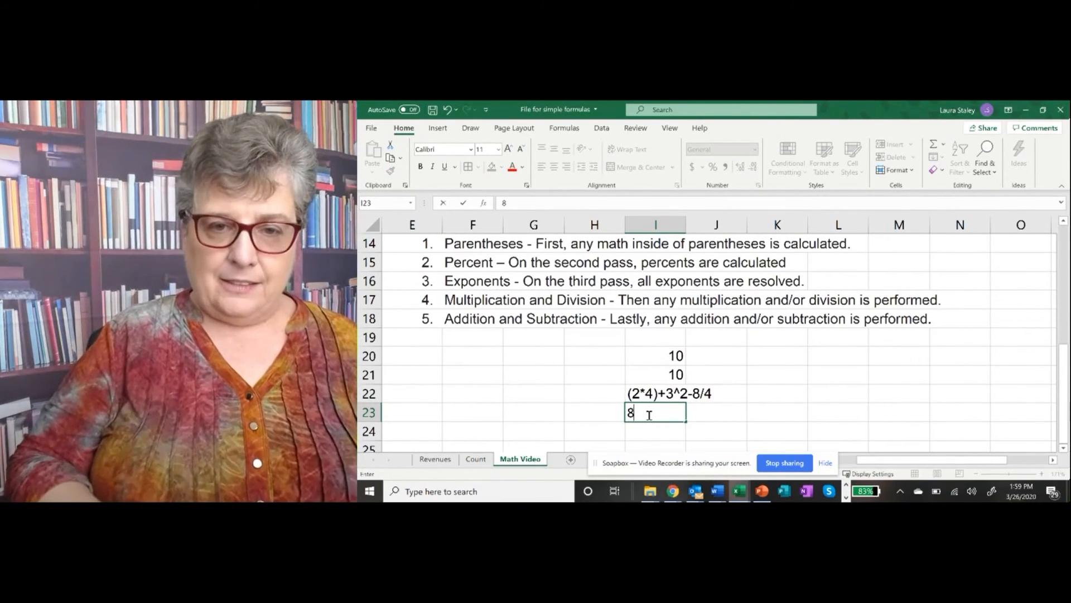
text(+)
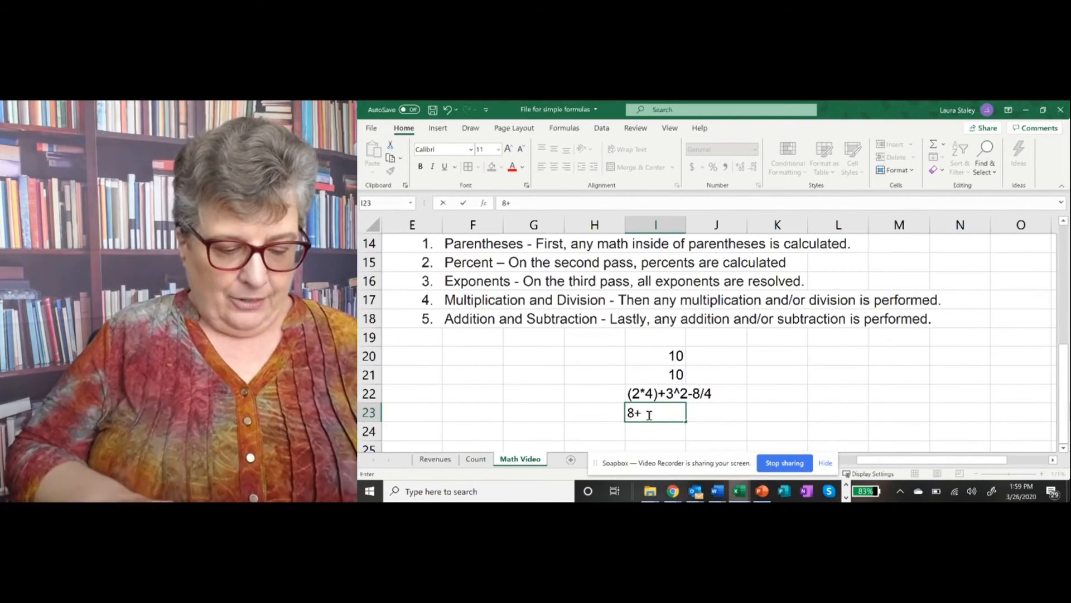
text(3)
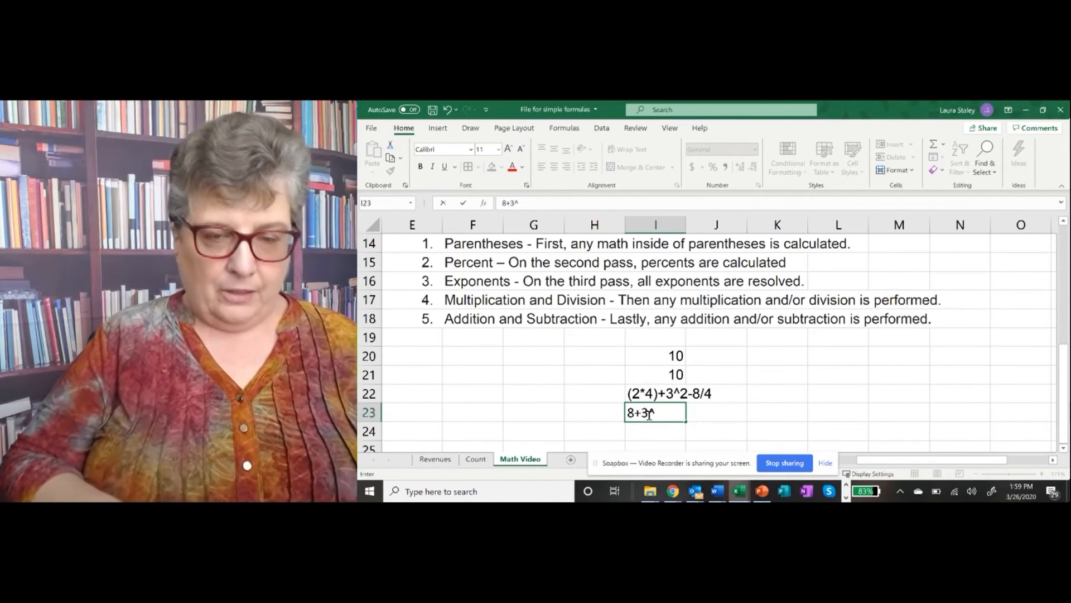
text(^2)
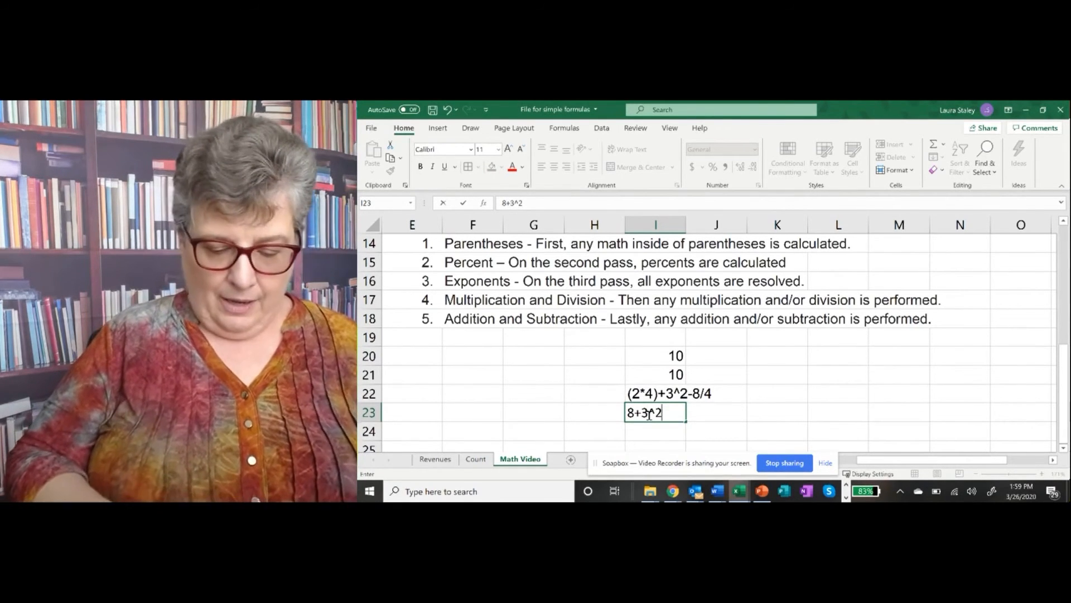
text(-8)
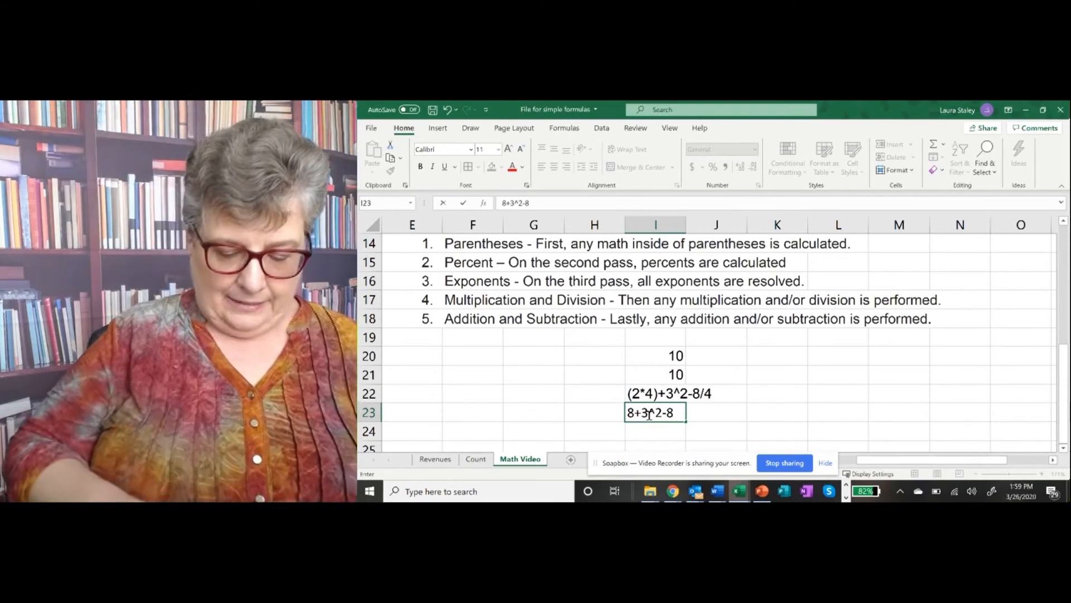
text(/4)
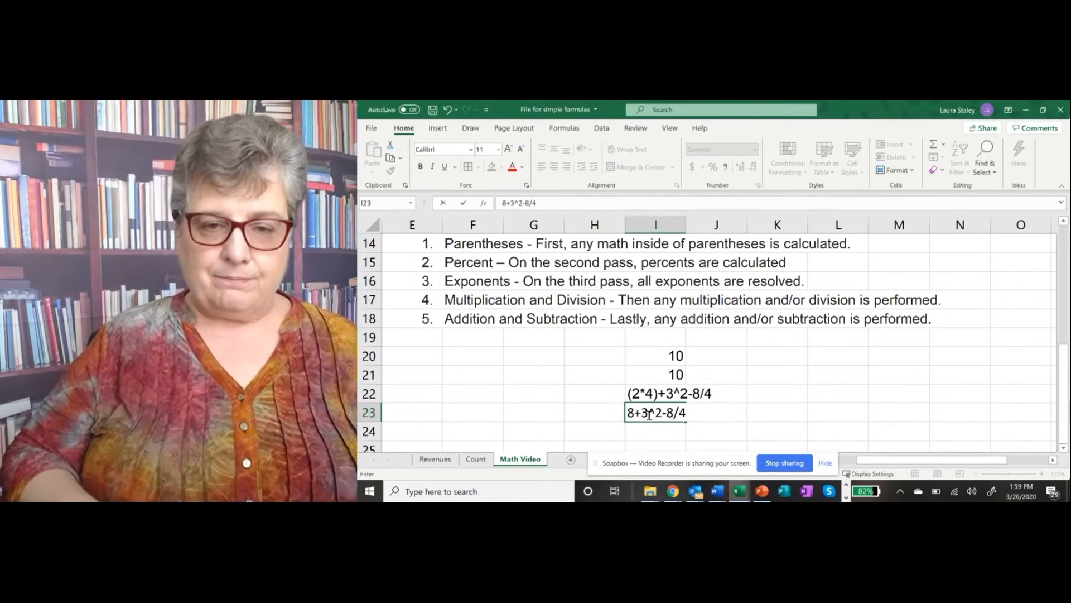
key(Return)
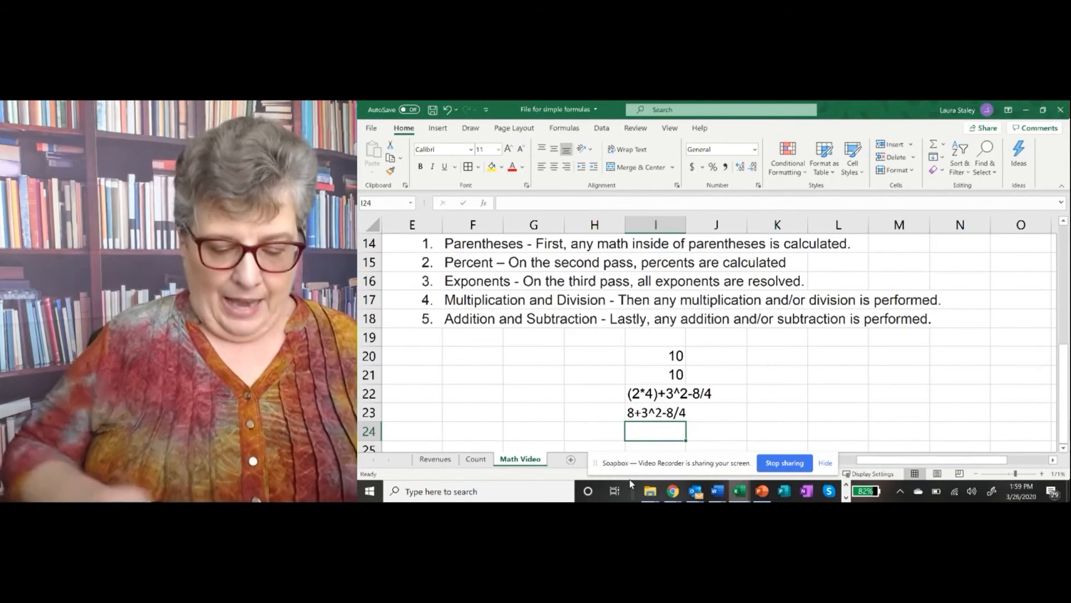
- Write the expression with its exponent resolved, 8+9-8/4, as text in cell I24
text(8)
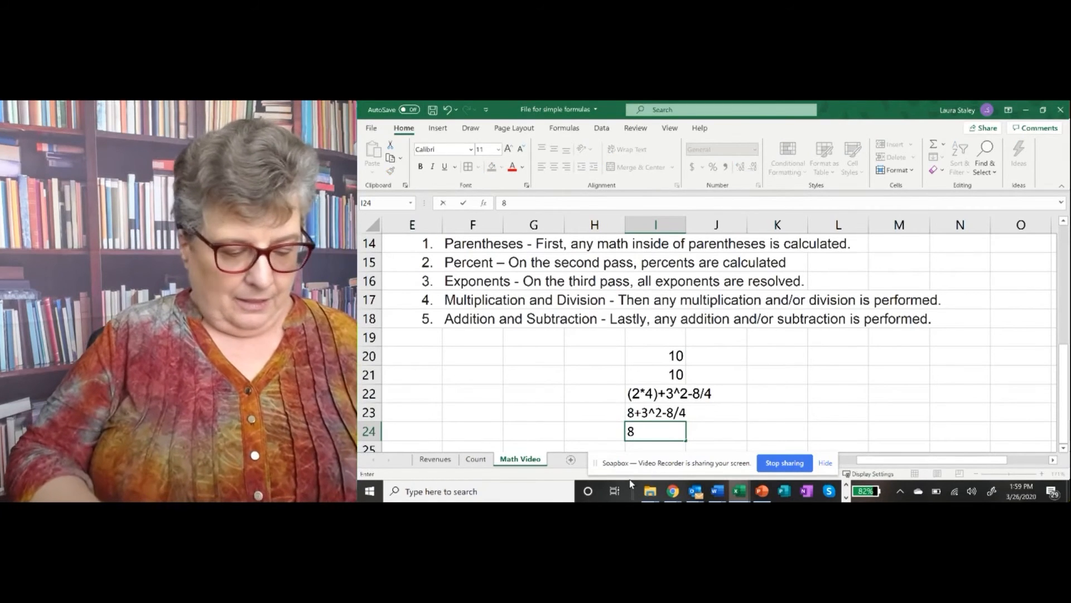
text(+9)
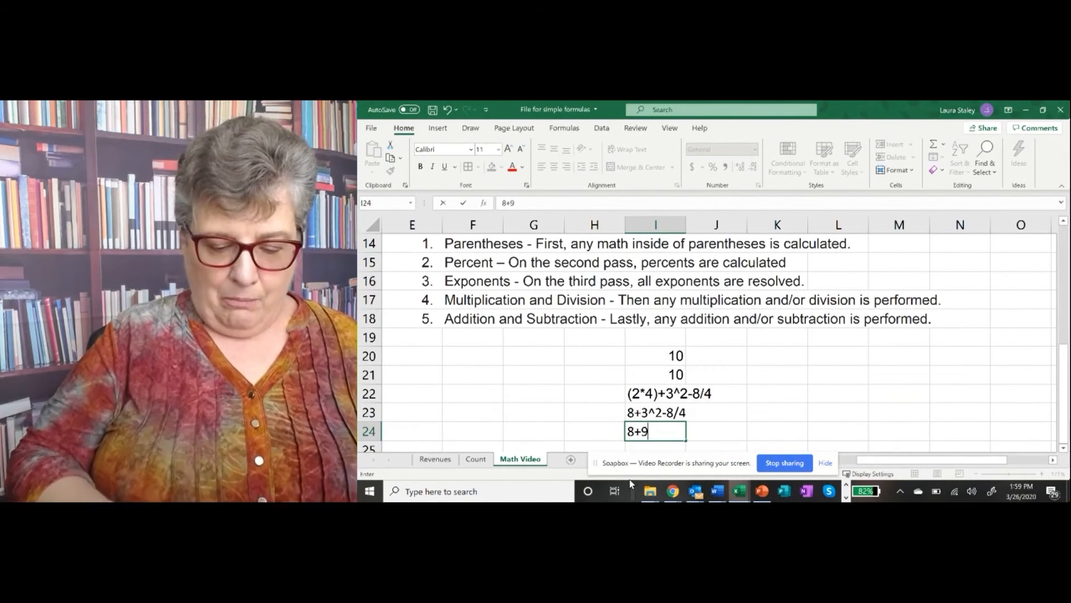
text(-8)
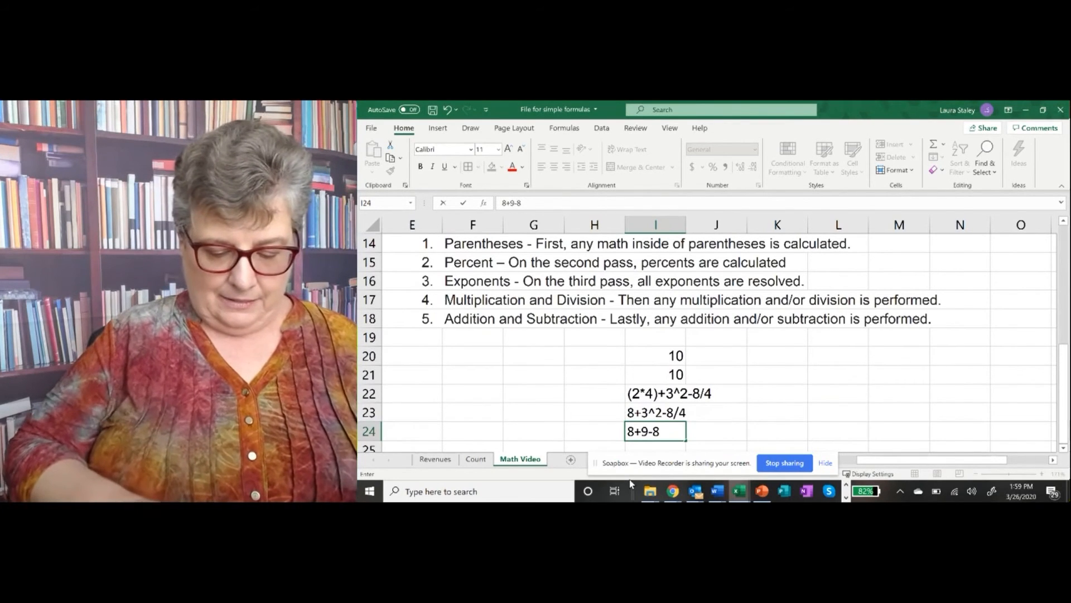
text(/4)
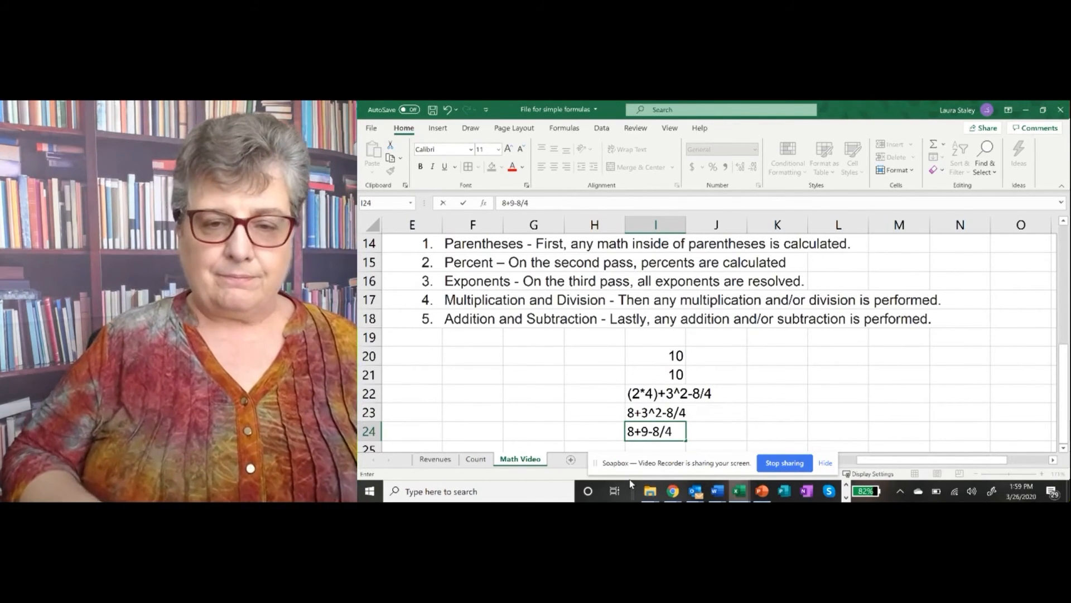
key(Return)
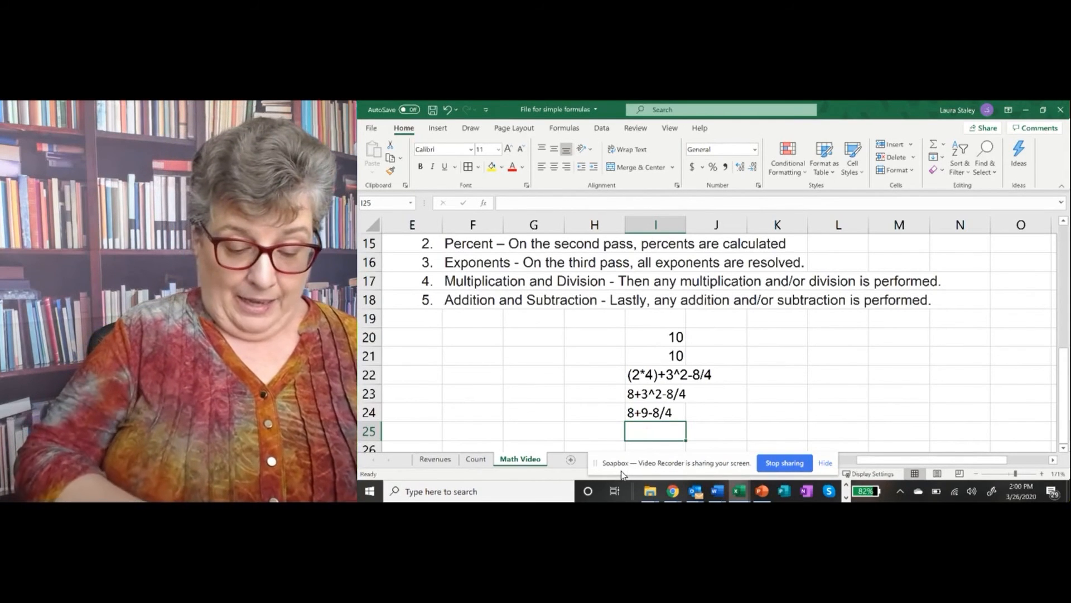
- Write the expression with its division resolved, 8+9-2, as text in cell I25
text(8+)
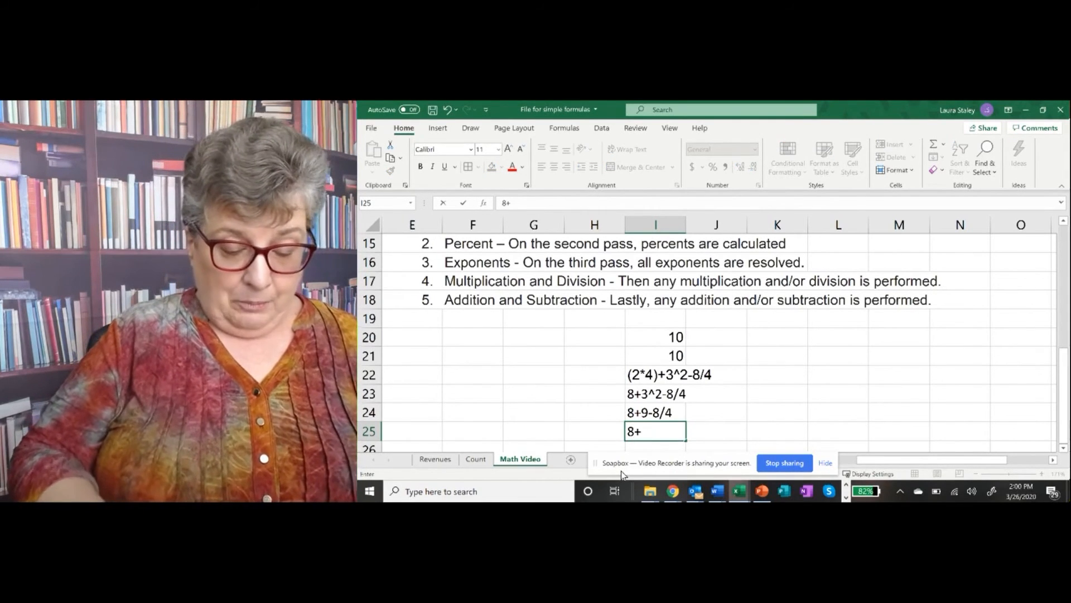
text(9)
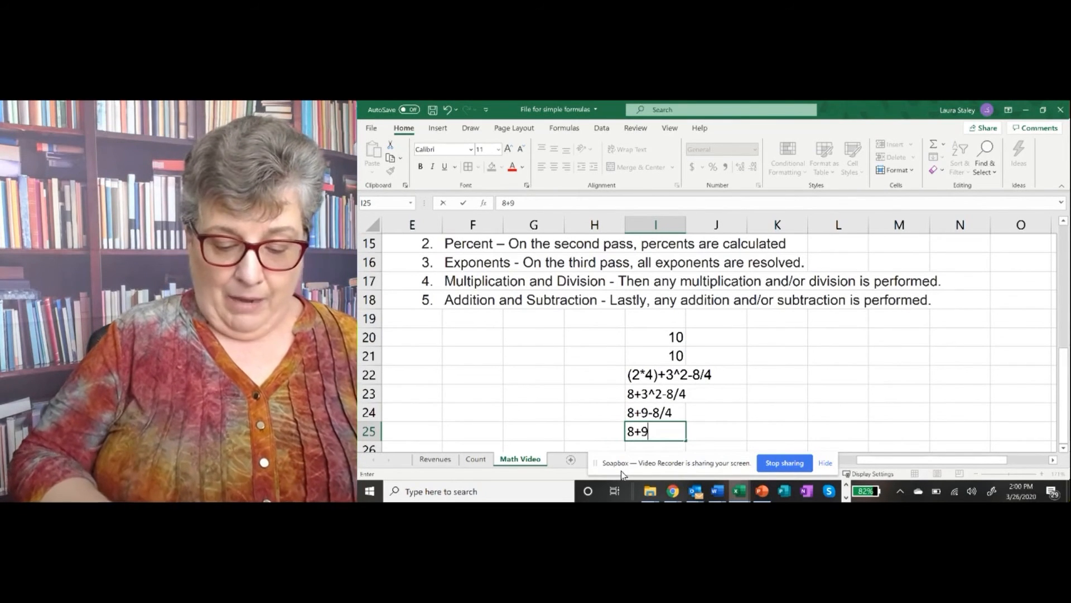
text(-2)
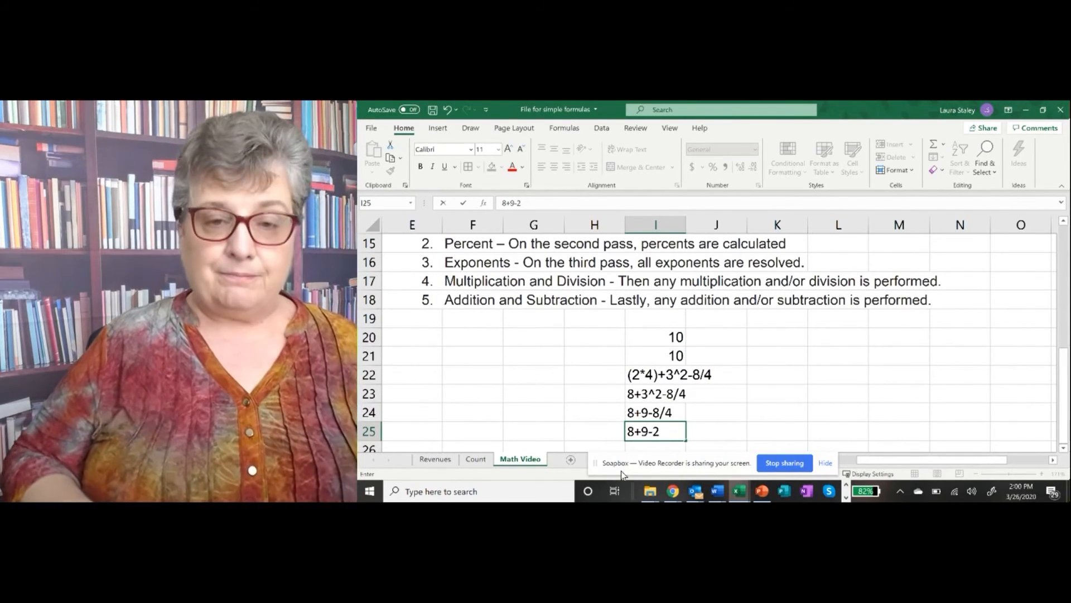
key(Return)
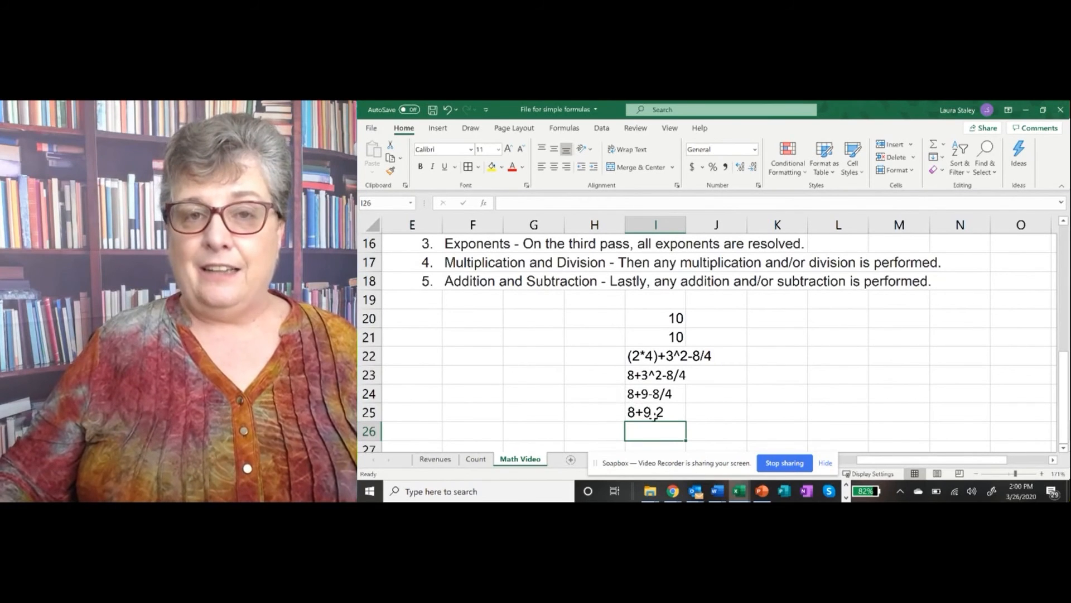
- Turn the text expression in cell I25 into the working formula =8+9-2
click(624, 413)
double_click(636, 413)
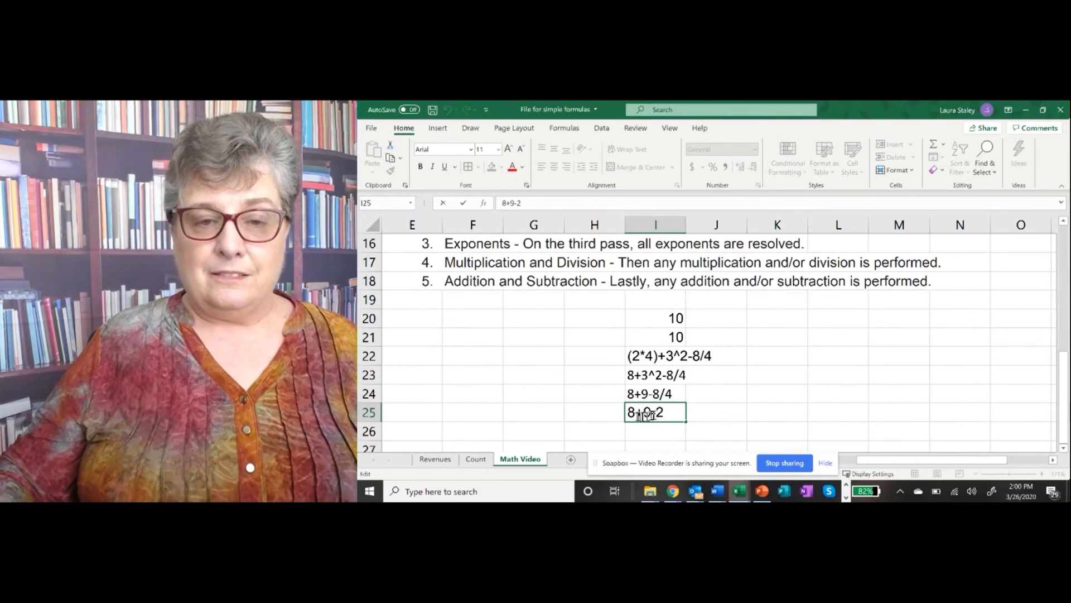
text(=)
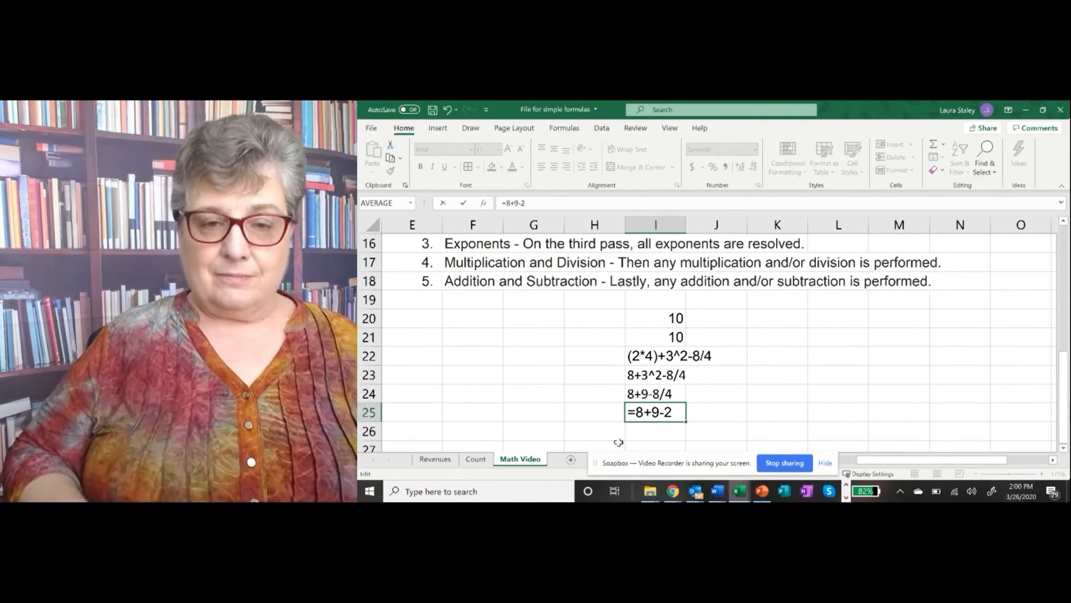
key(Return)
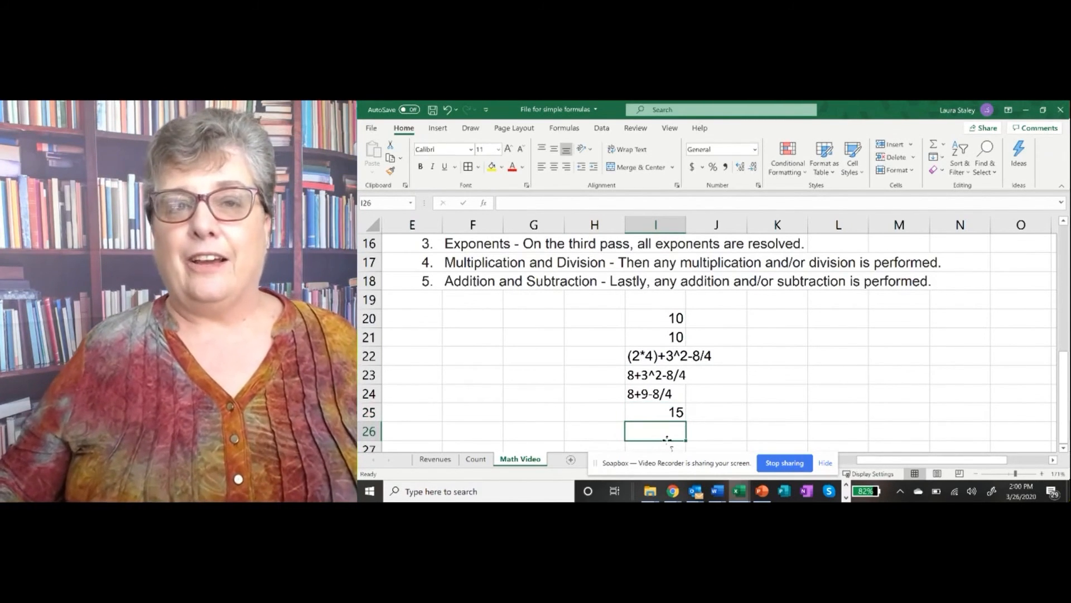
- Convert the original text expression in cell I22 into the working formula =(2*4)+3^2-8/4
click(626, 357)
key(Home)
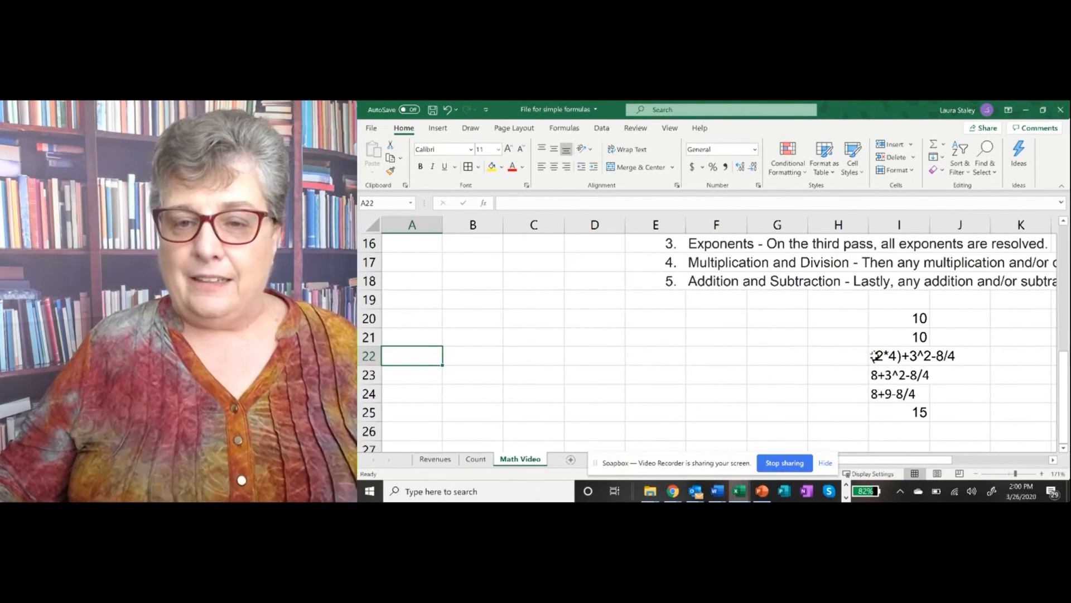
drag(941, 463, 980, 462)
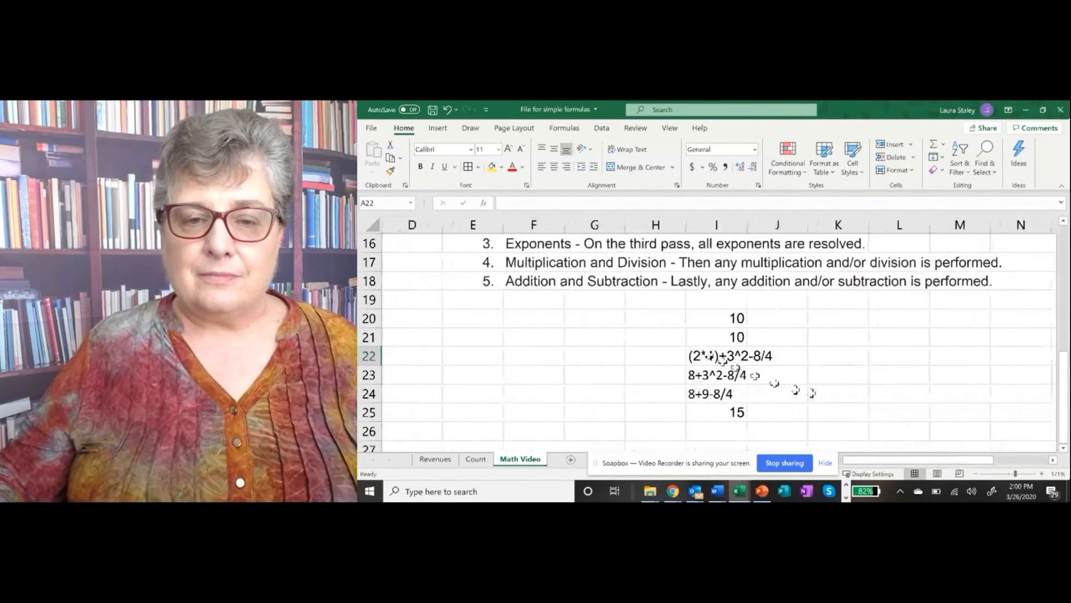
double_click(691, 357)
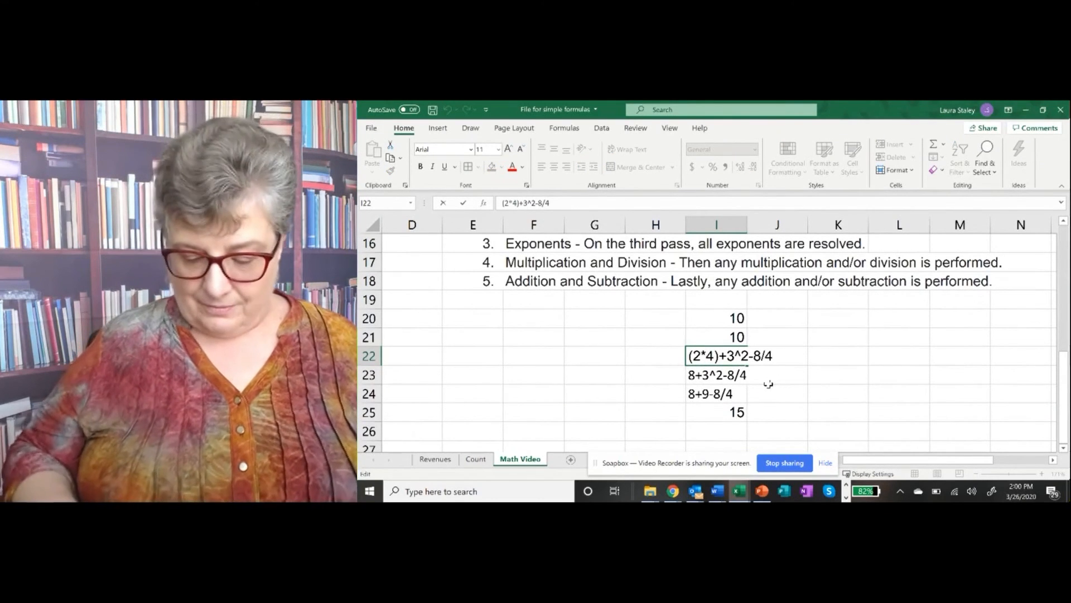
text(=)
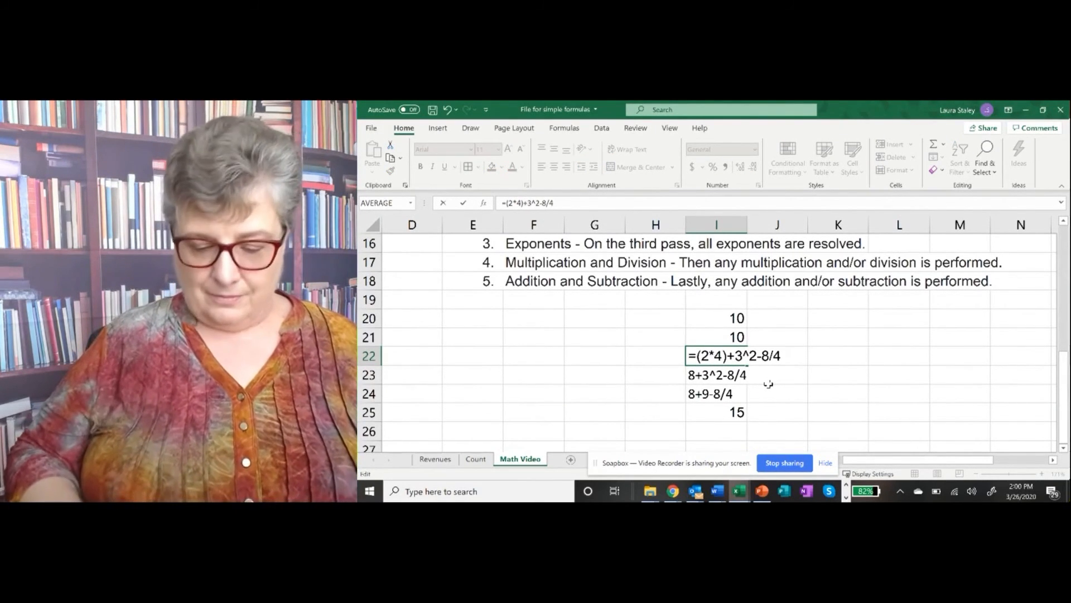
key(Return)
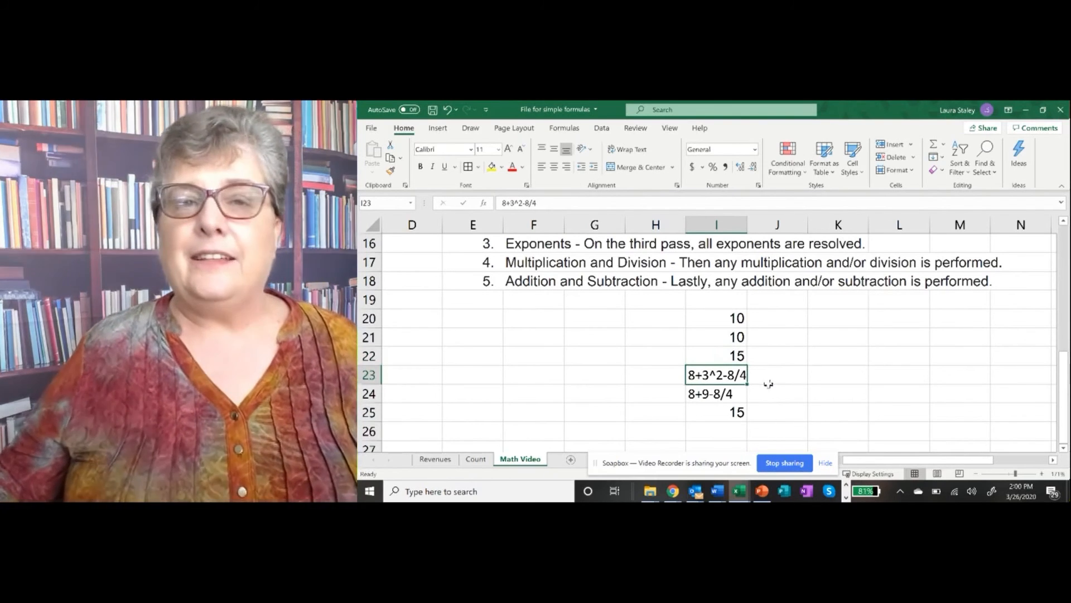